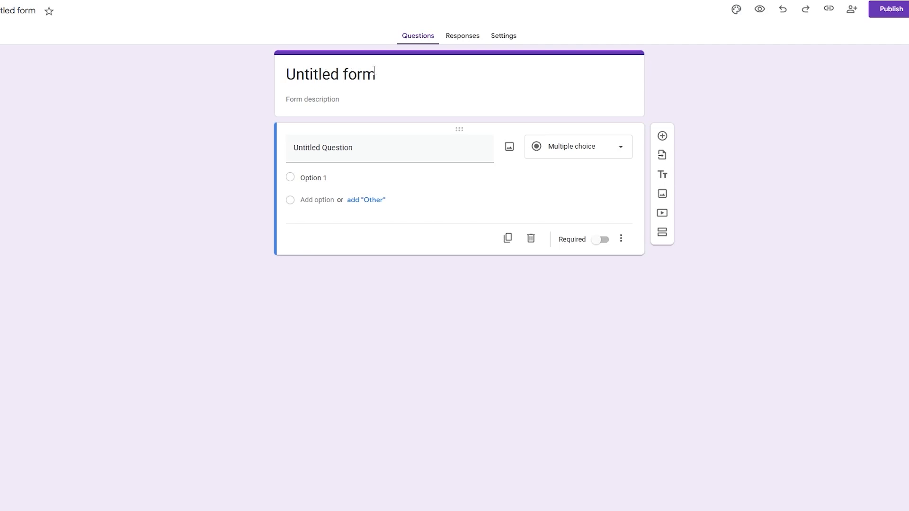
Replace the form's title with "Contact Form".
drag(376, 74, 277, 74)
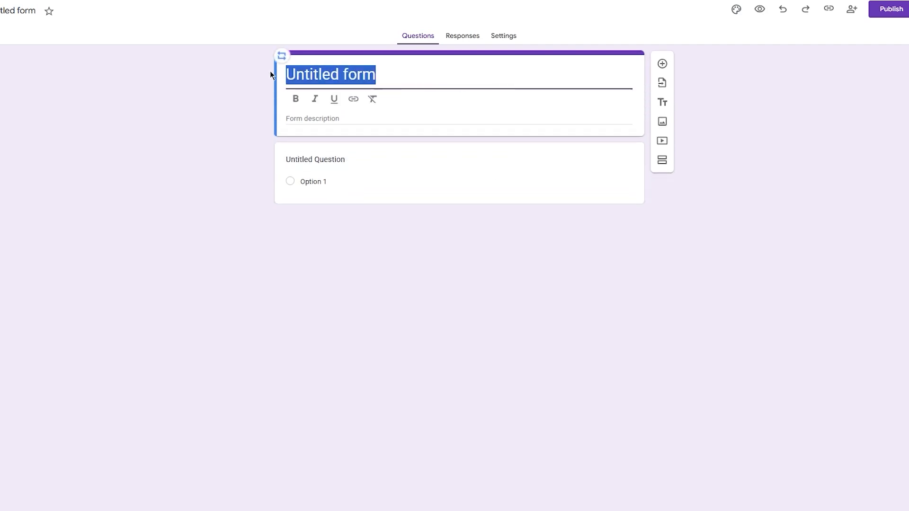
text(C)
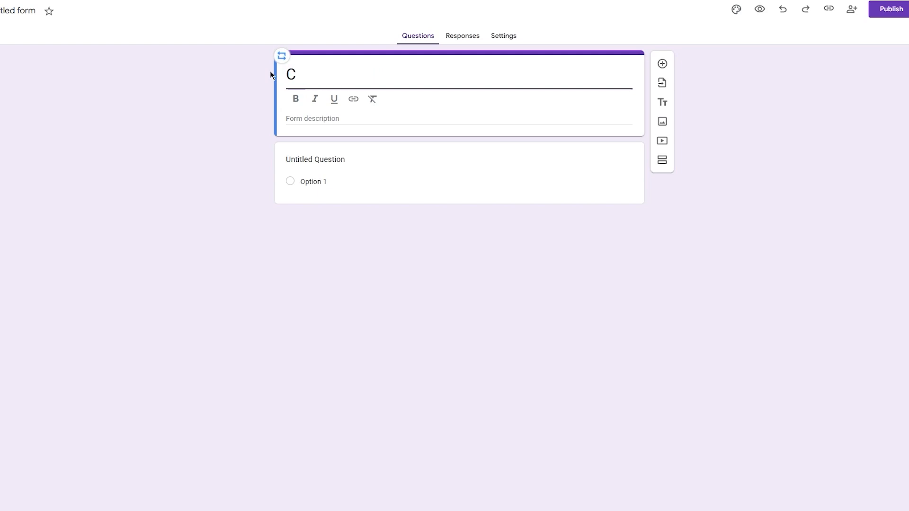
text(ontact Fo,)
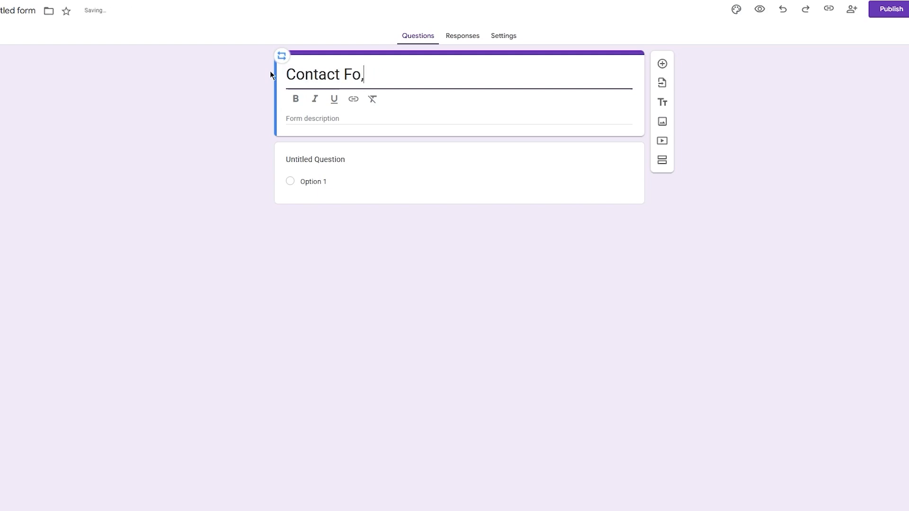
key(BackSpace)
text(rm)
click(189, 173)
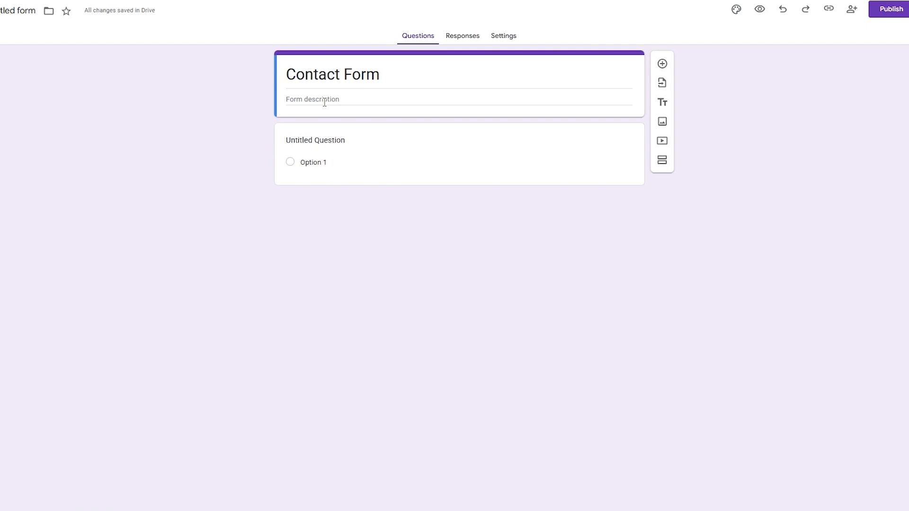
Replace the first question's placeholder text with "Name".
click(344, 147)
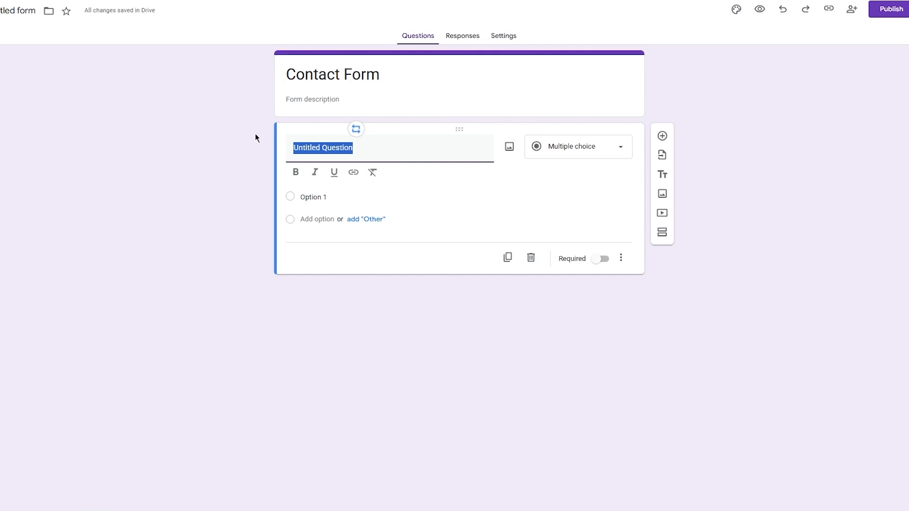
text(Namw)
key(BackSpace)
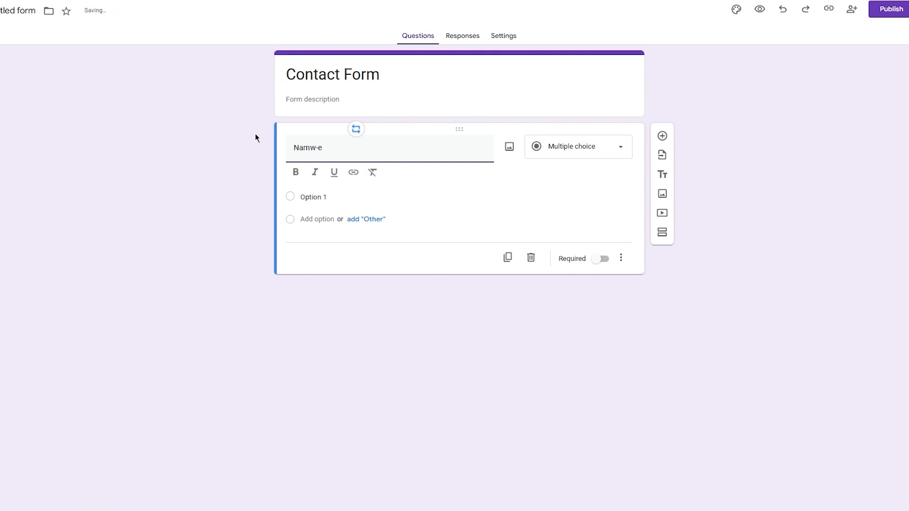
text(e)
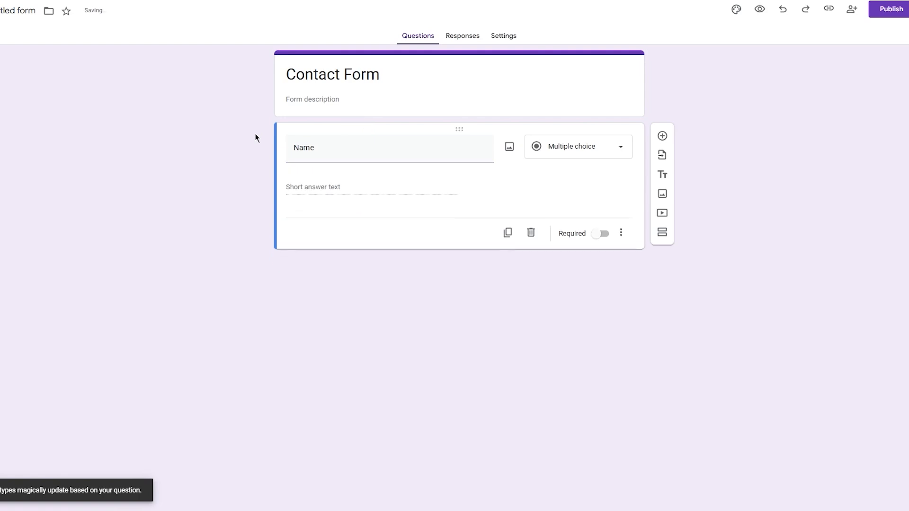
Set the Name question's type to Short answer and make it required.
click(583, 151)
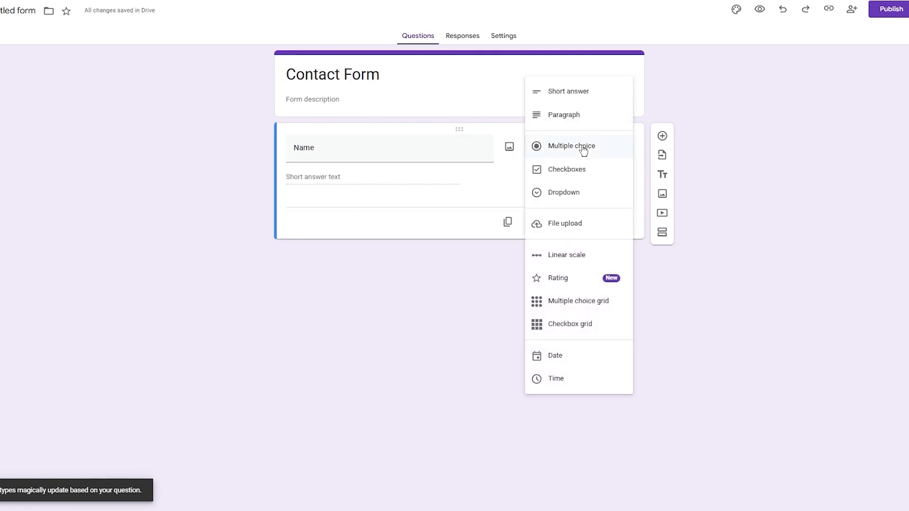
click(584, 152)
click(594, 151)
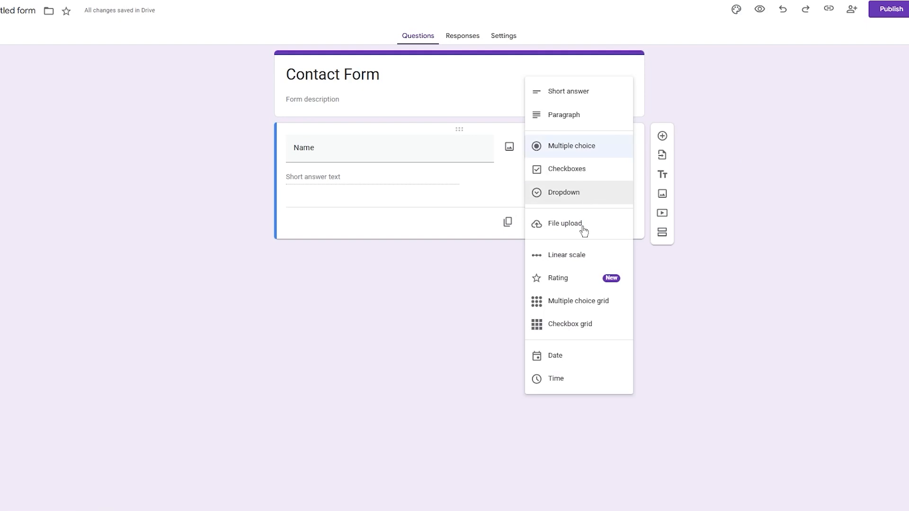
click(570, 91)
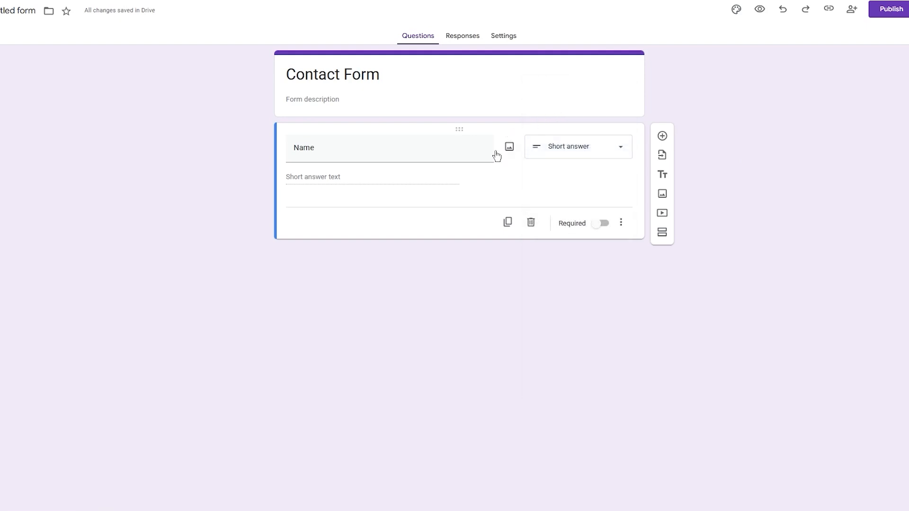
click(601, 224)
click(587, 149)
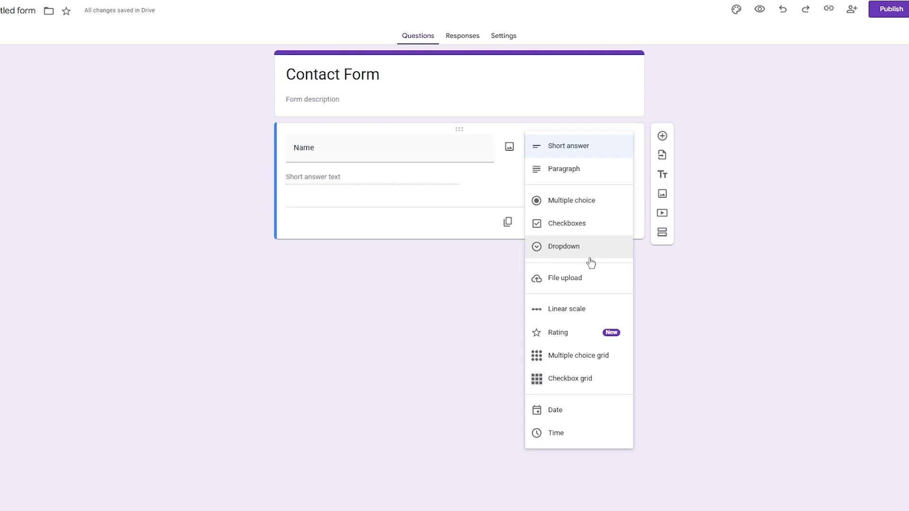
click(418, 260)
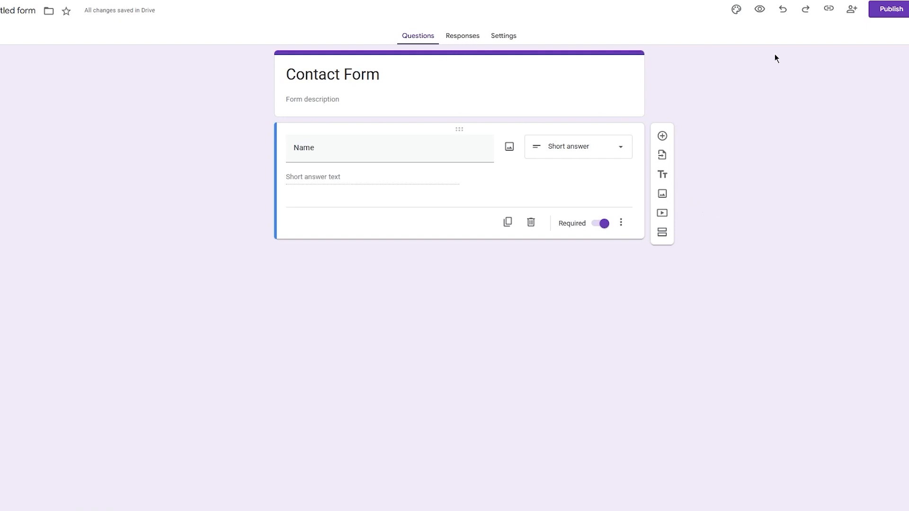
Add a new question below the Name question and a title and description block beneath it.
click(662, 136)
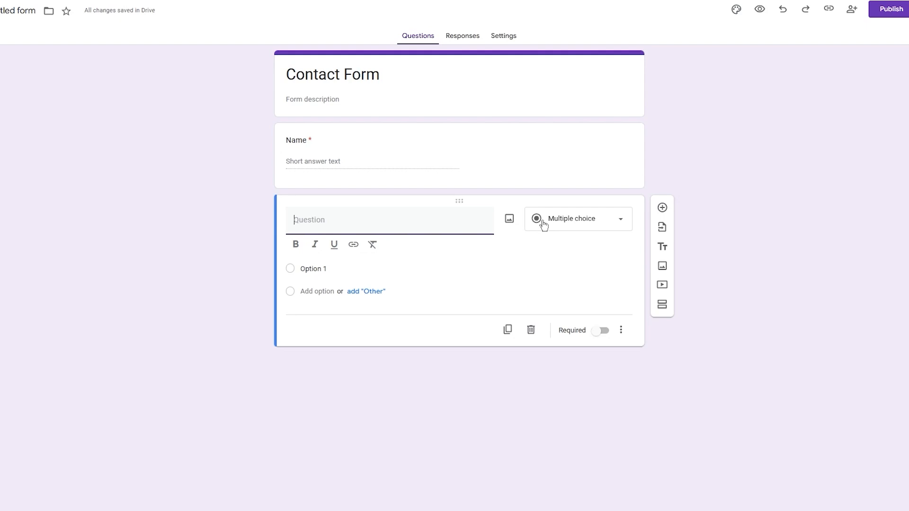
click(662, 247)
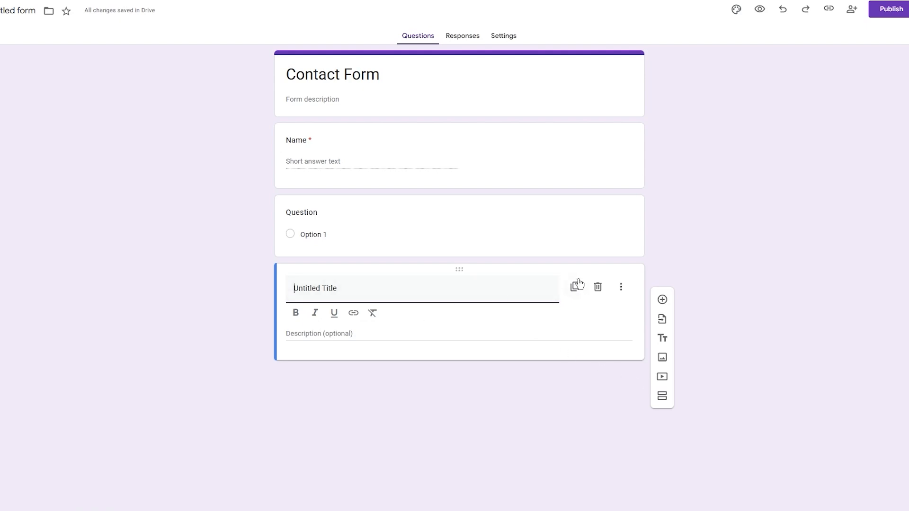
click(622, 288)
click(623, 289)
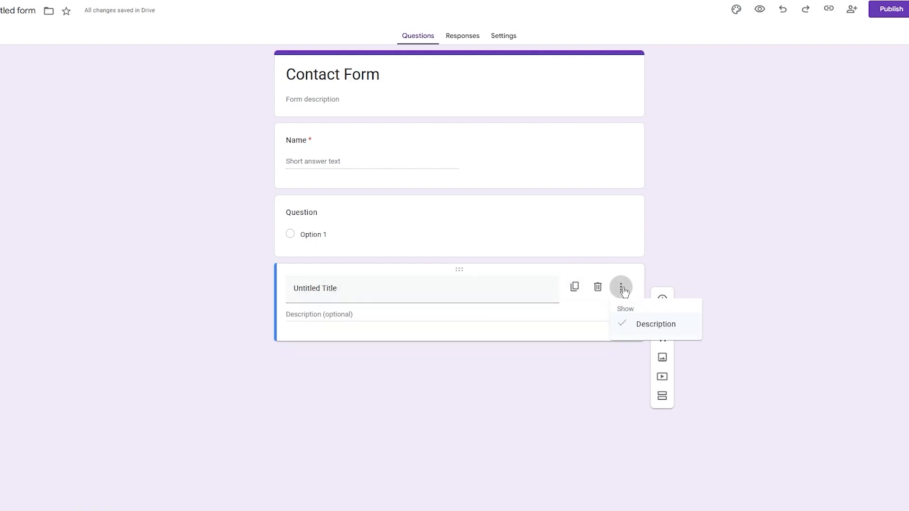
click(624, 289)
click(615, 323)
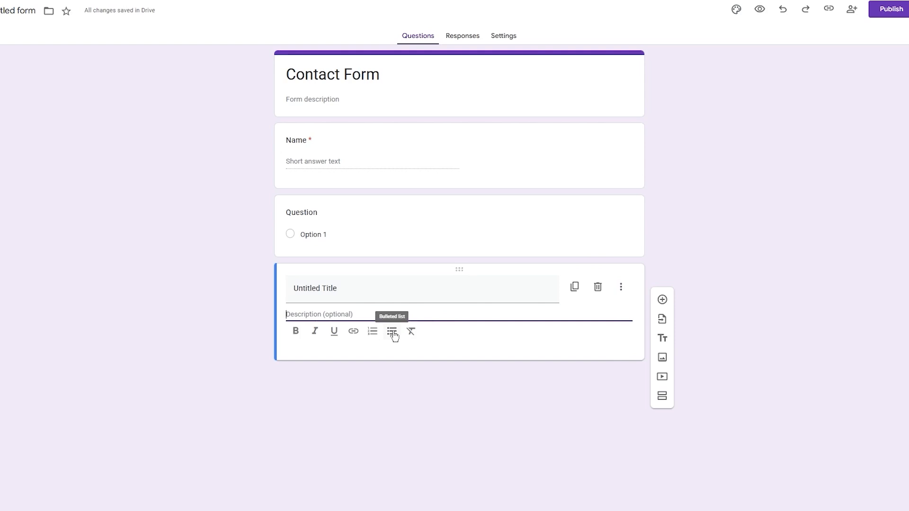
Enter "Satisdfied?" as the new question's text and change its type to Linear scale.
click(452, 204)
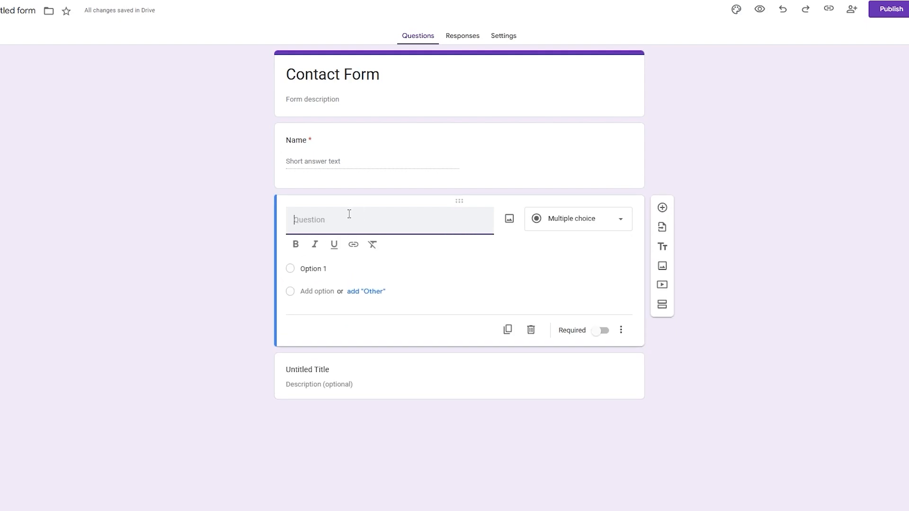
text(Satisdfied?)
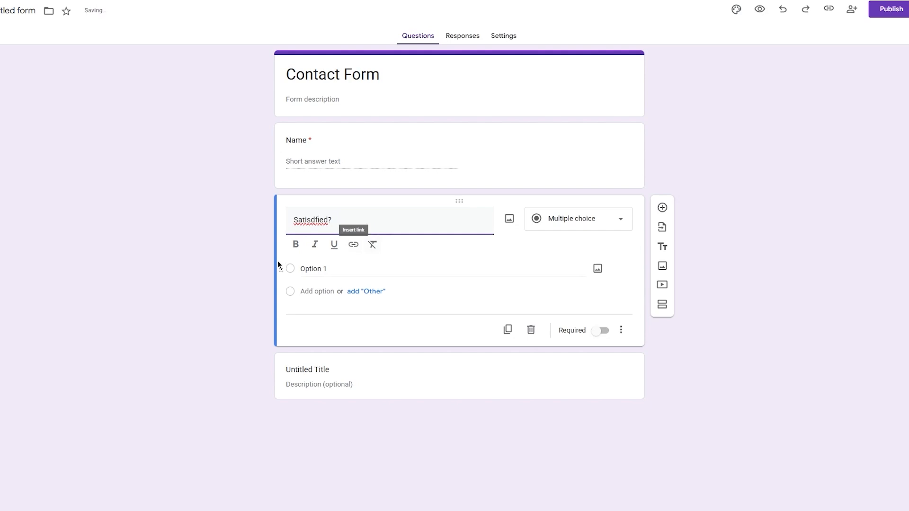
click(602, 219)
click(578, 325)
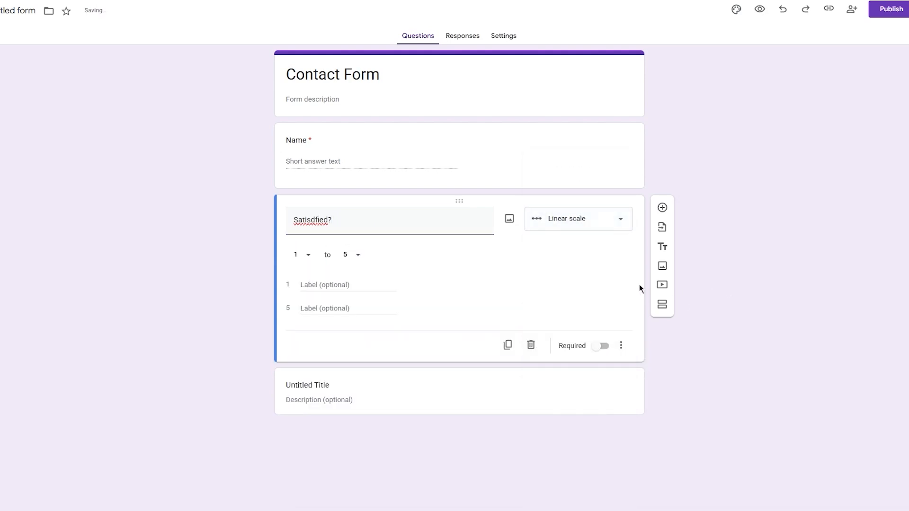
Label the linear scale's 1 end "No" and its 5 end "Very".
click(324, 285)
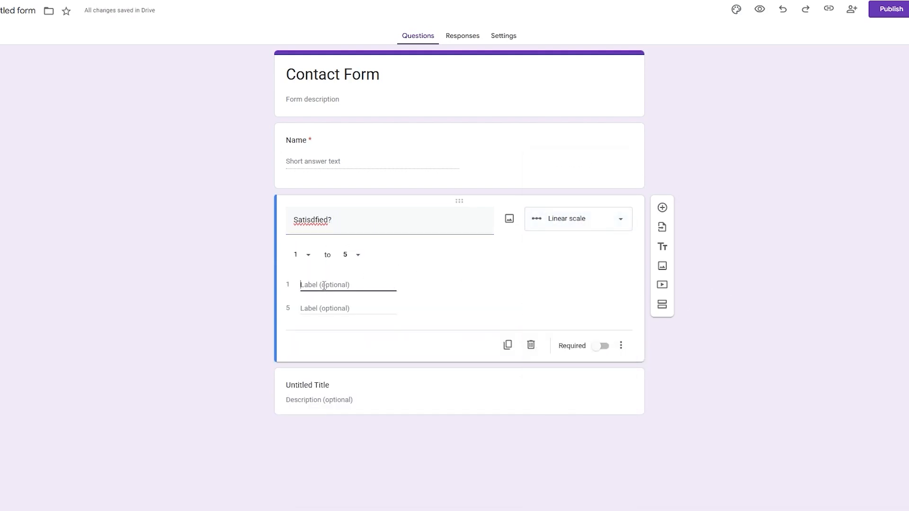
text(No)
click(331, 308)
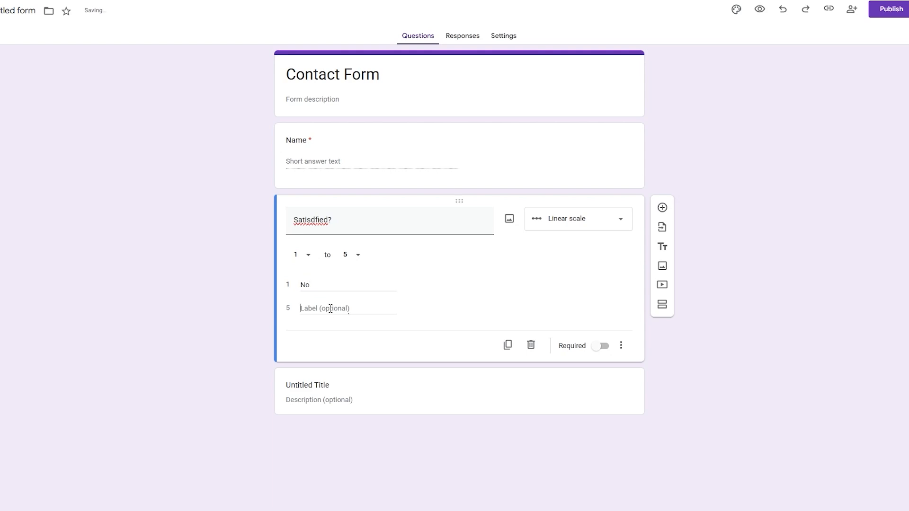
text(Very)
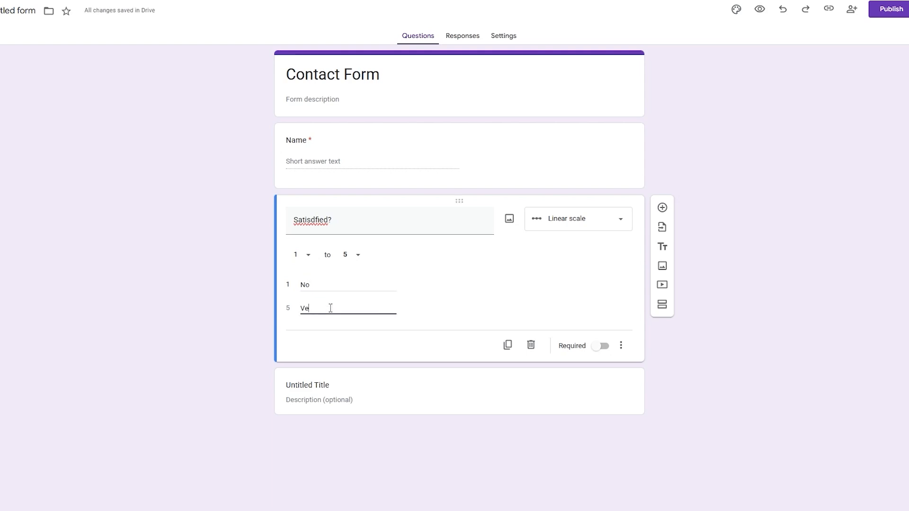
click(427, 311)
Delete the untitled title and description block and make the linear scale question required.
right_click(570, 388)
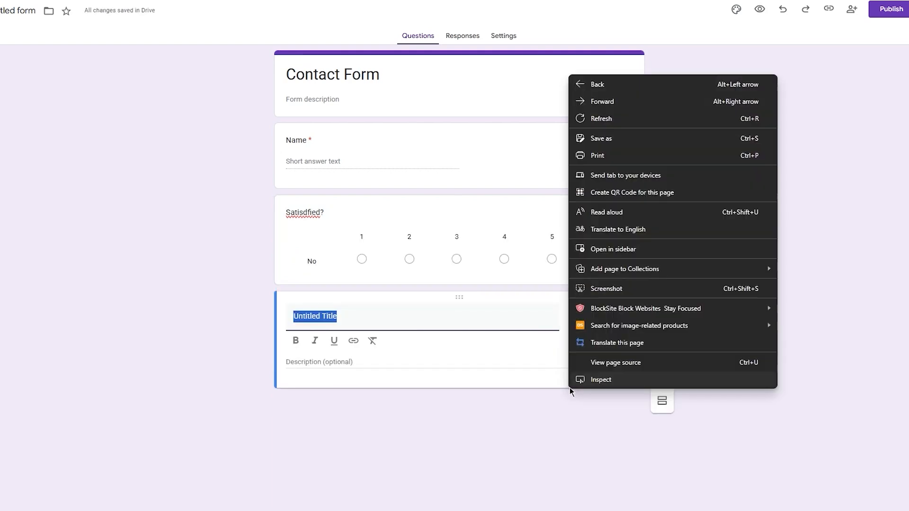
click(465, 382)
click(598, 315)
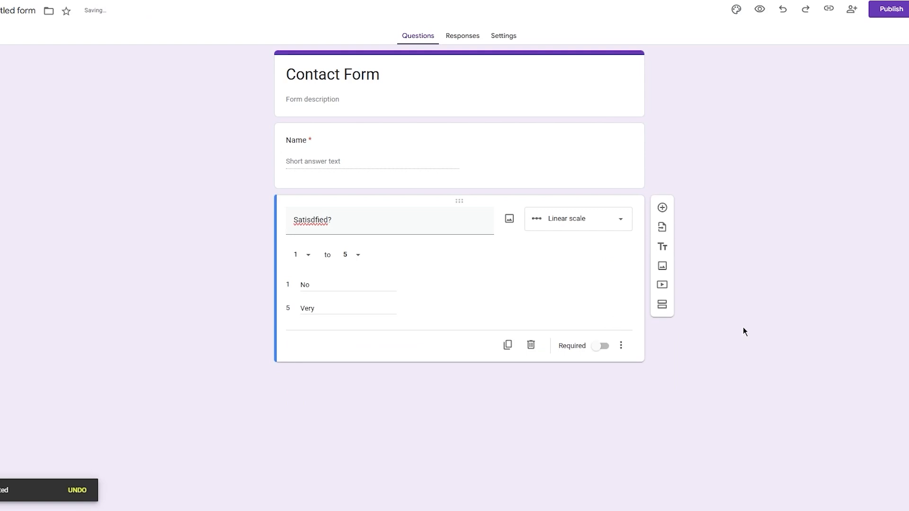
click(599, 346)
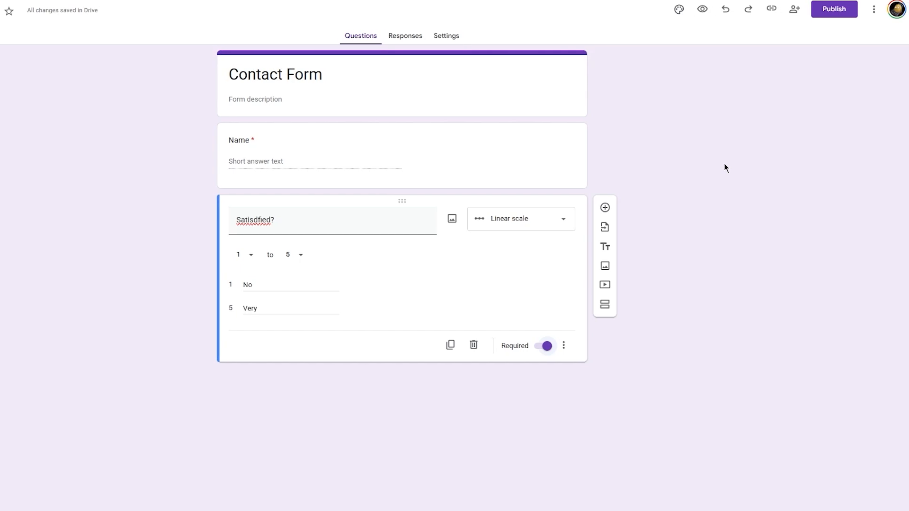
Change the theme's header font to Impact.
click(678, 8)
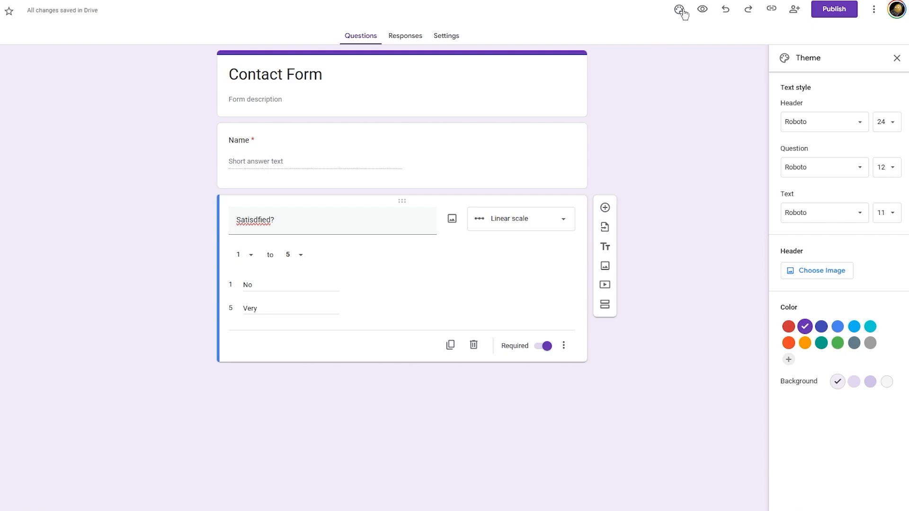
click(836, 132)
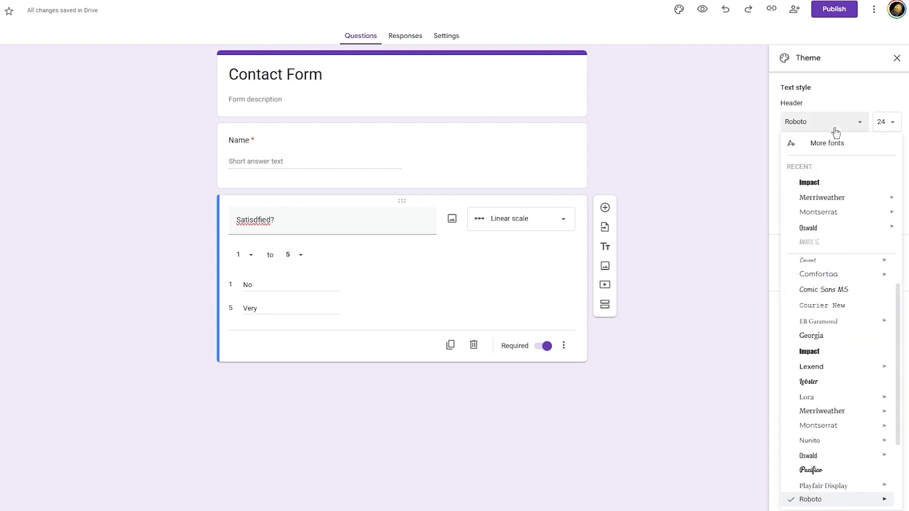
click(834, 181)
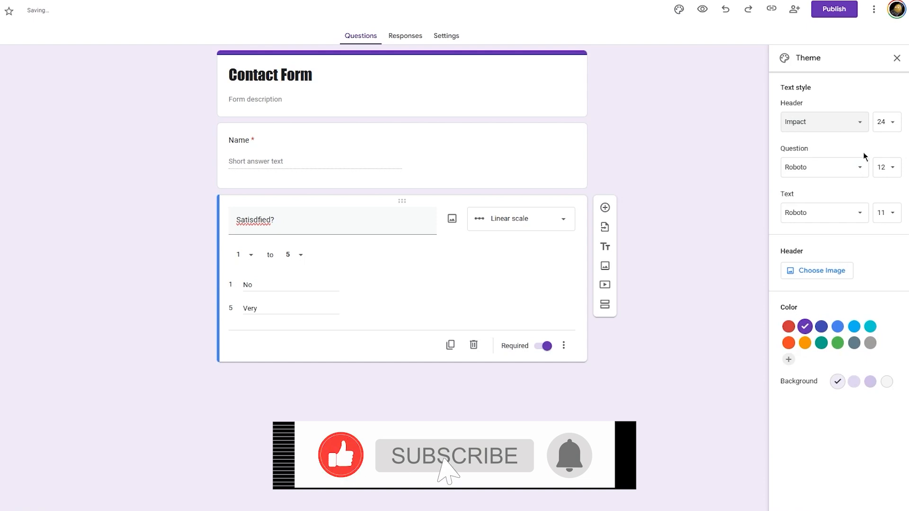
Set the theme's question text to the Oswald font at size 16.
click(829, 167)
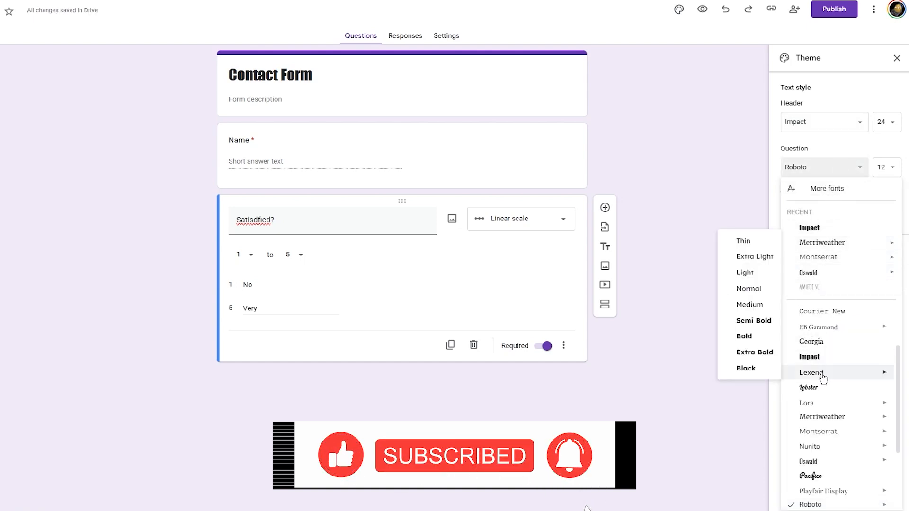
click(829, 457)
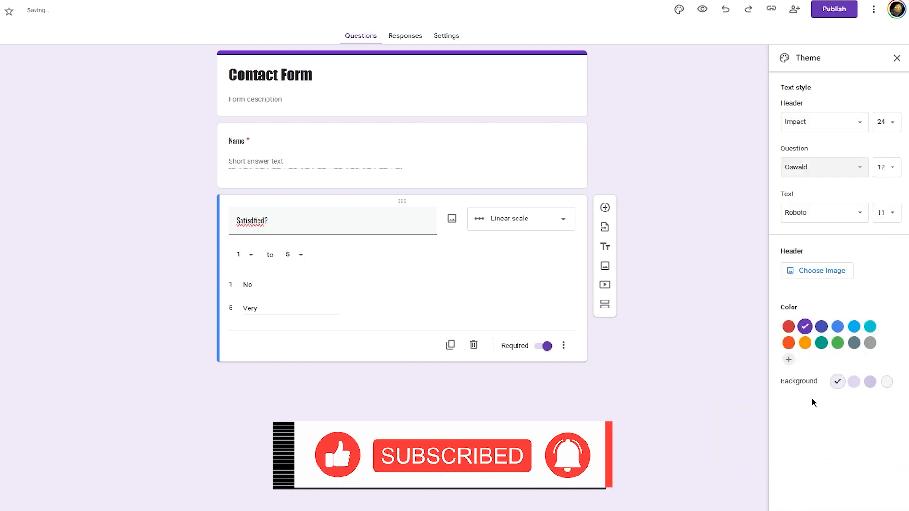
click(883, 168)
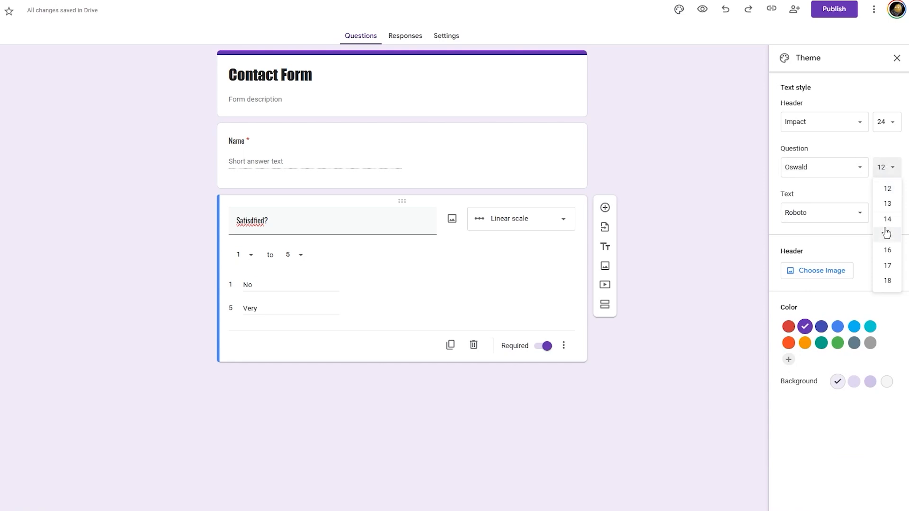
click(887, 249)
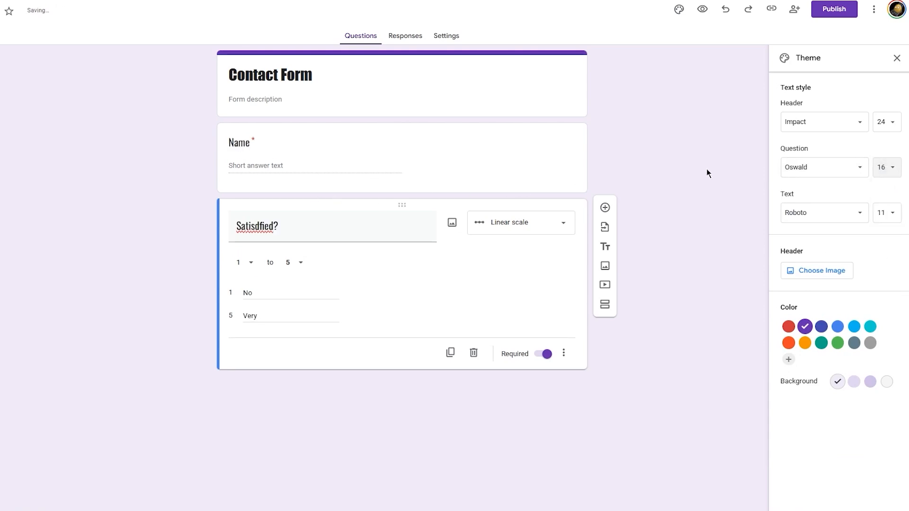
click(810, 212)
click(809, 191)
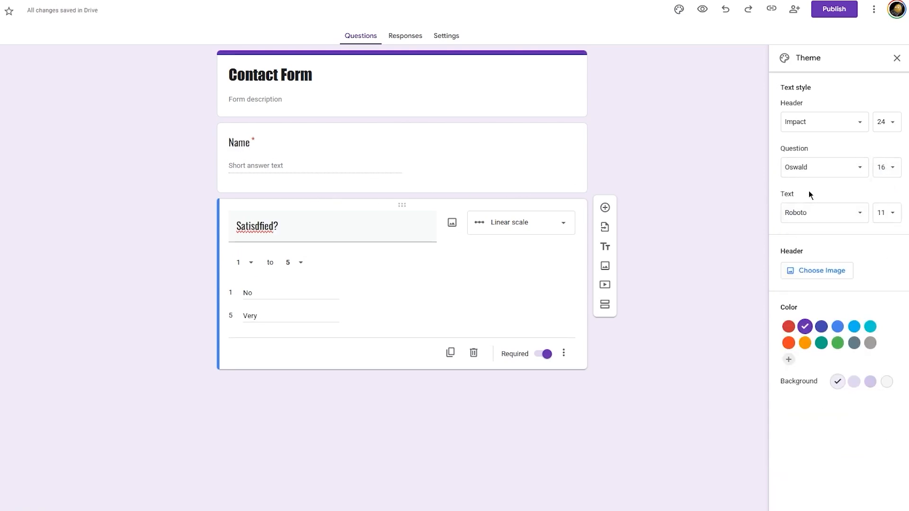
Open the selection of header images for the theme.
click(807, 273)
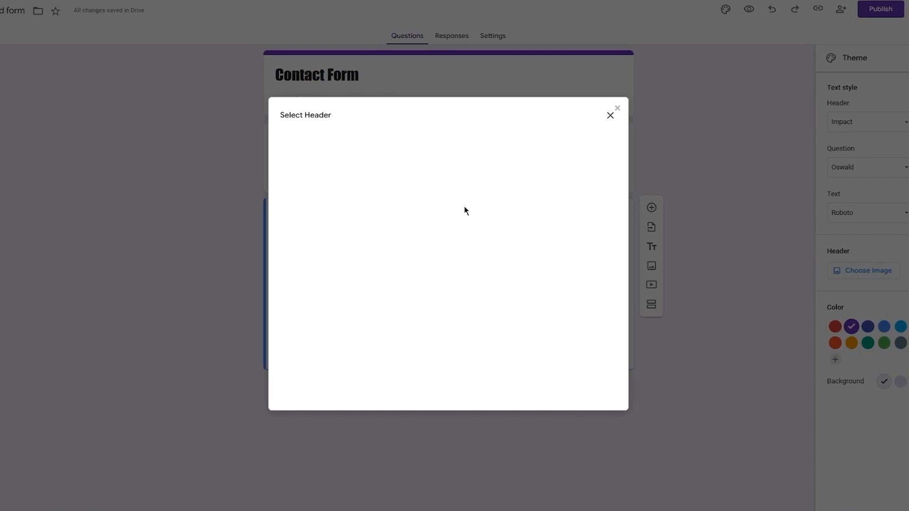
click(346, 151)
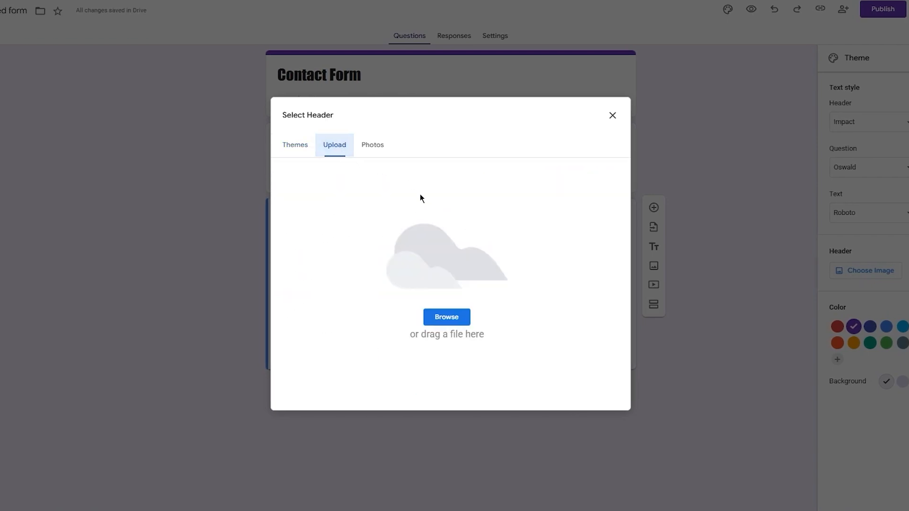
click(441, 320)
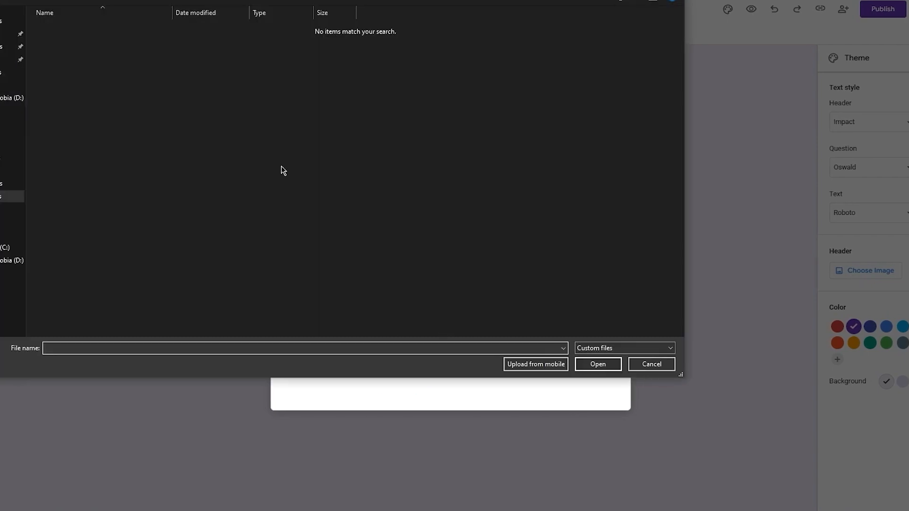
click(641, 364)
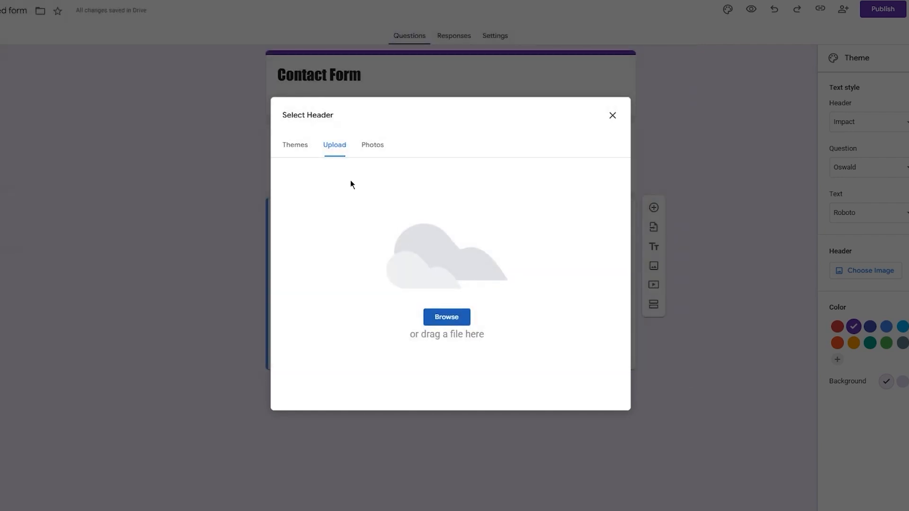
Insert the guitar player photo from the Work and School themes as the form's header image.
click(295, 144)
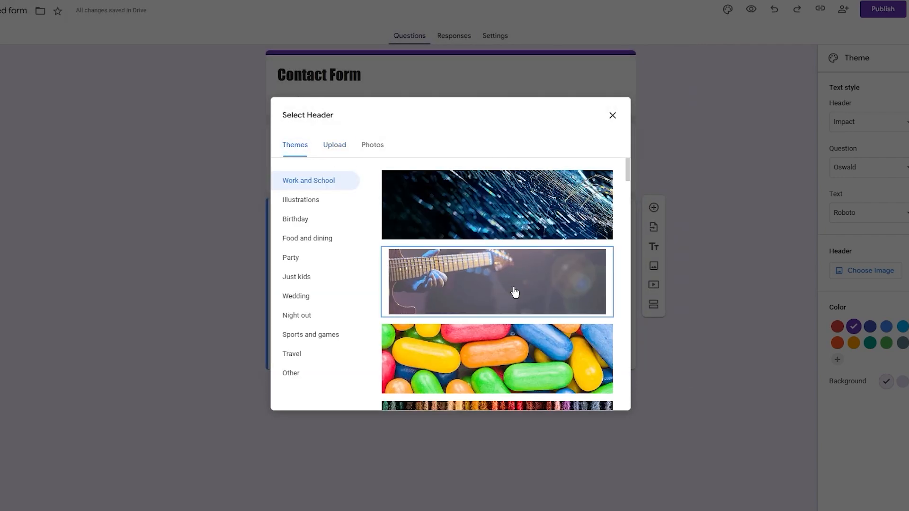
click(515, 292)
click(605, 400)
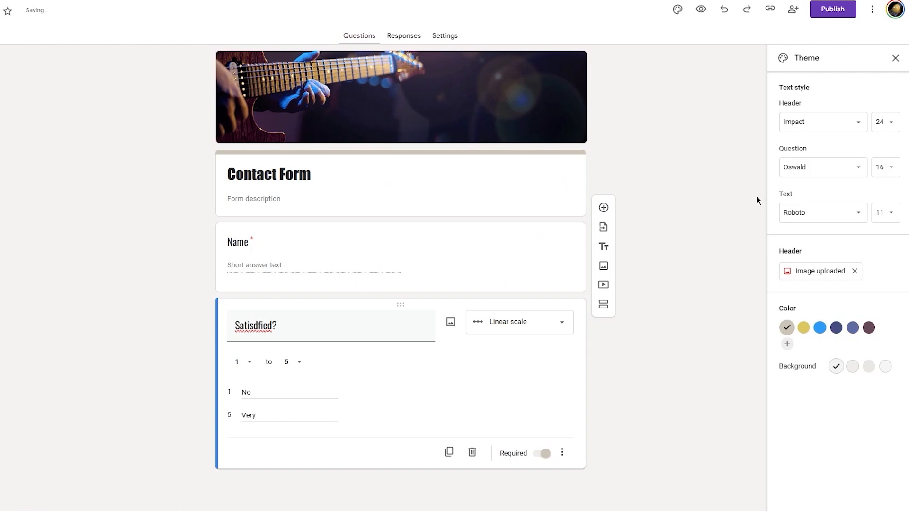
Try the suggested yellow, dark blue and grey-blue theme colors on the form, finishing on yellow.
click(803, 327)
click(836, 327)
click(852, 327)
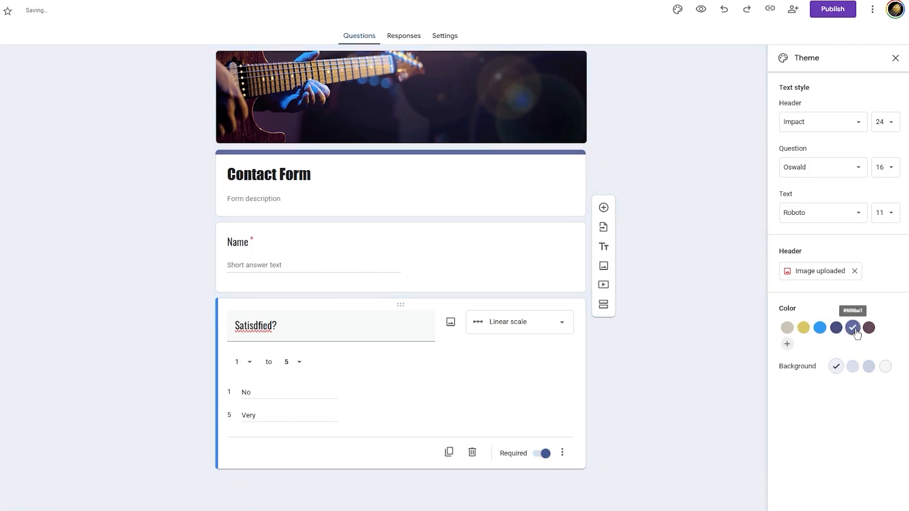
click(837, 328)
click(804, 328)
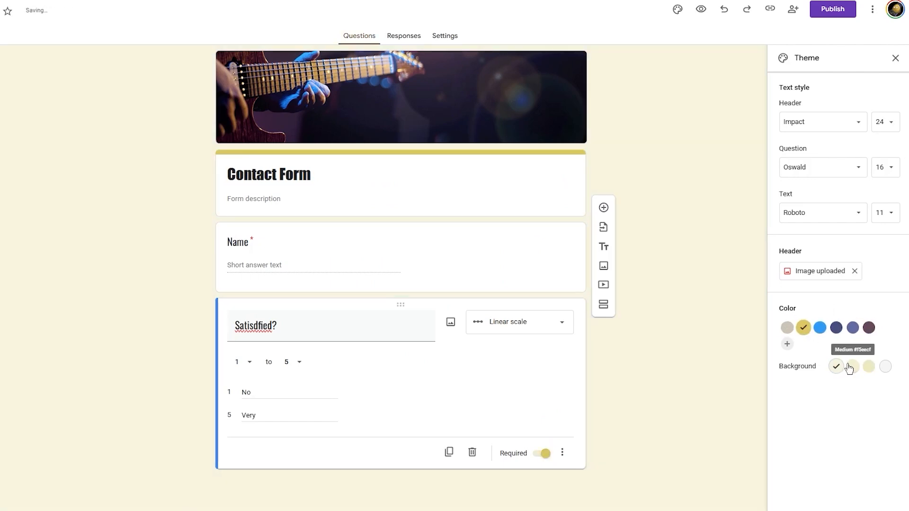
Add black as a custom theme color.
click(787, 343)
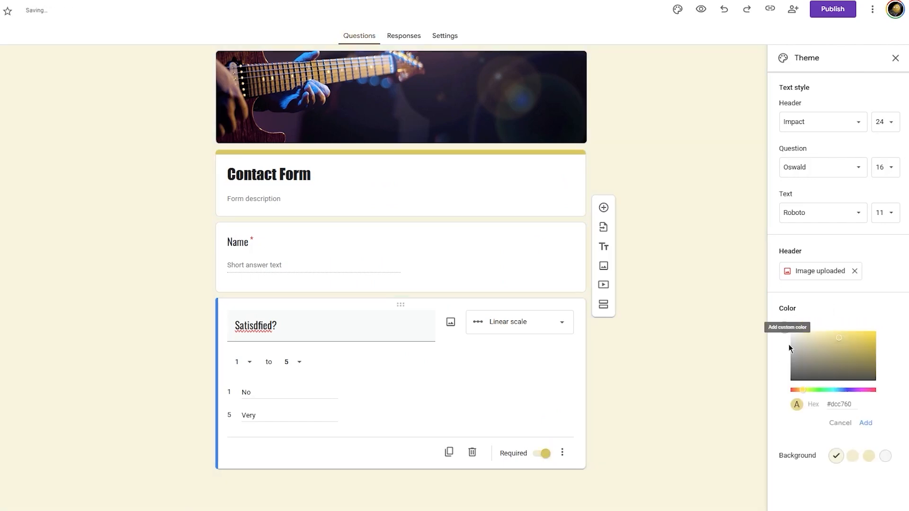
click(861, 423)
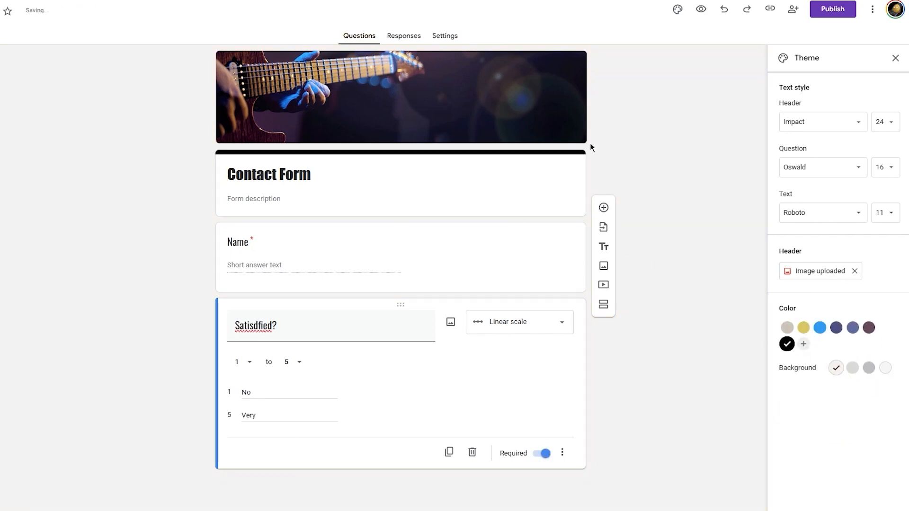
Compare the suggested theme colors, set the form to bright blue, and close the theme settings.
click(803, 328)
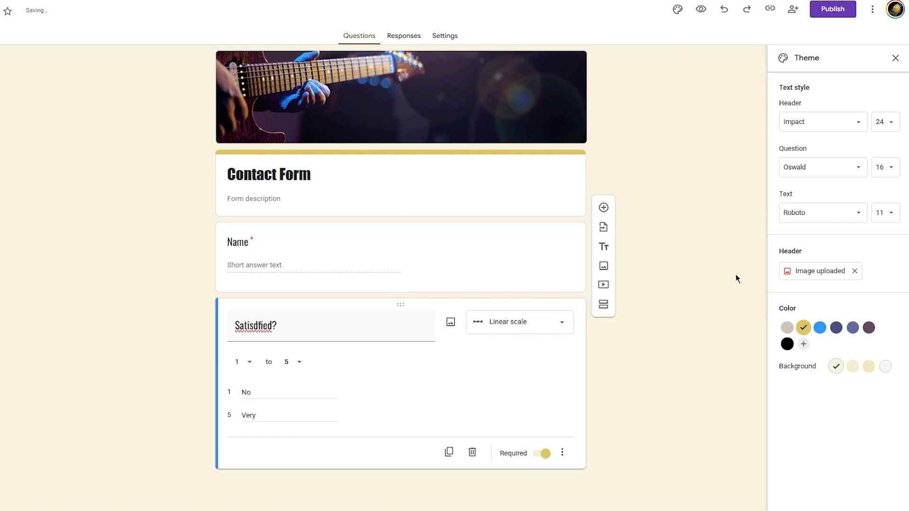
click(820, 327)
click(837, 328)
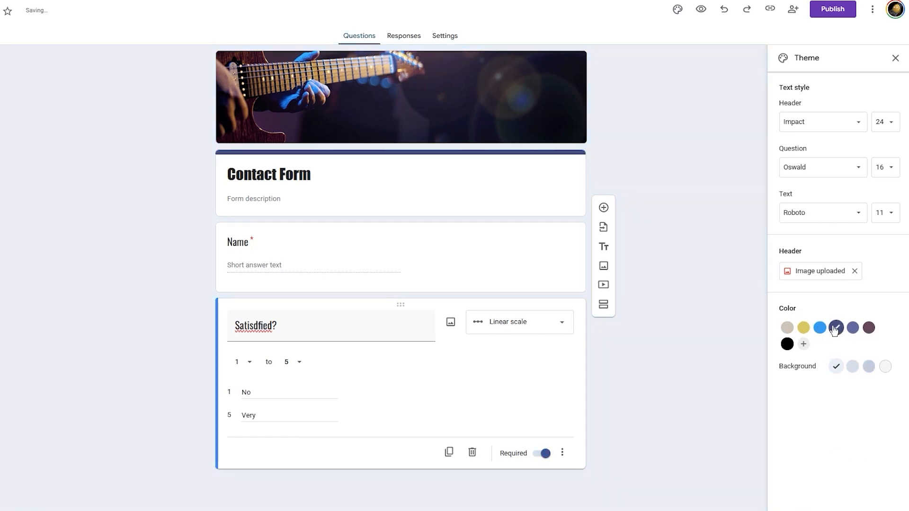
click(821, 328)
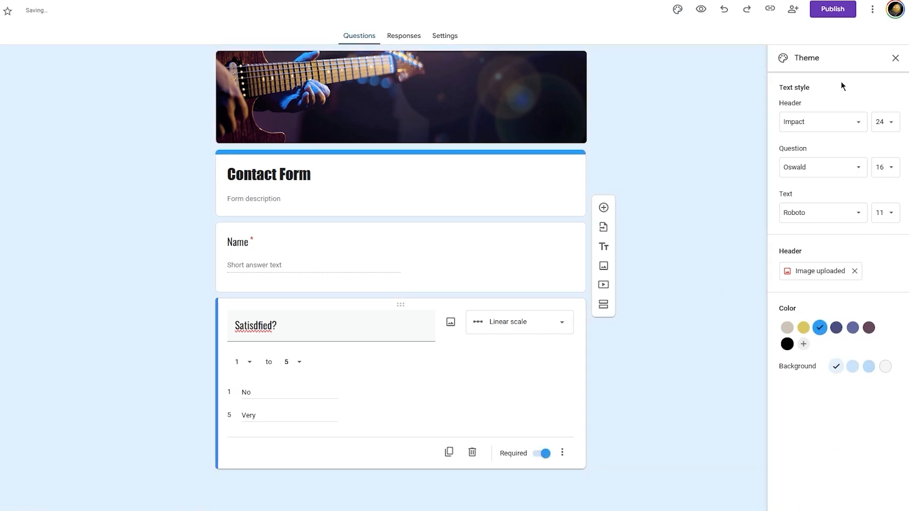
click(894, 65)
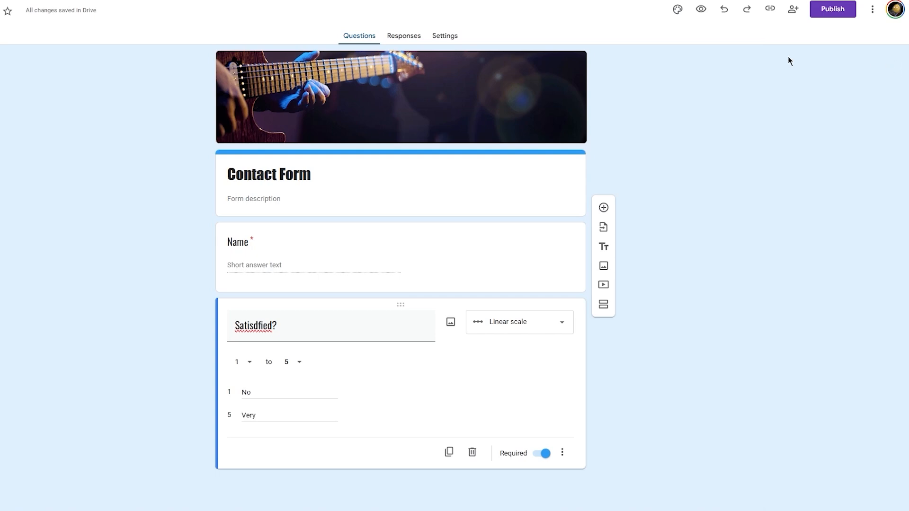
Preview the form as a respondent, checking the name answer field, and return to the editor.
click(695, 15)
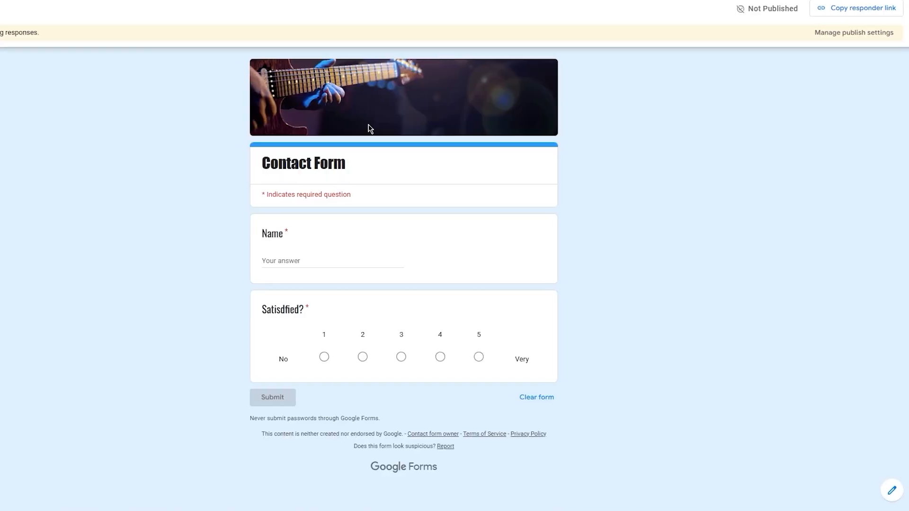
click(338, 258)
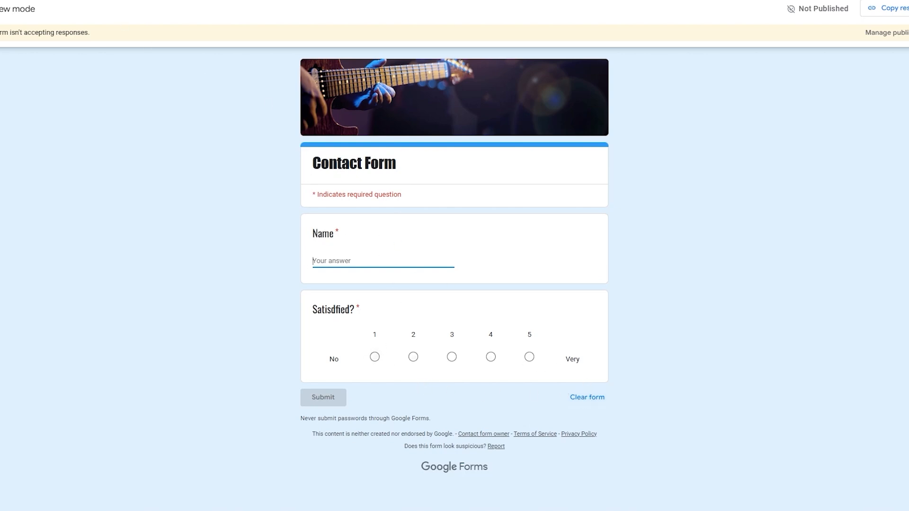
click(140, 1)
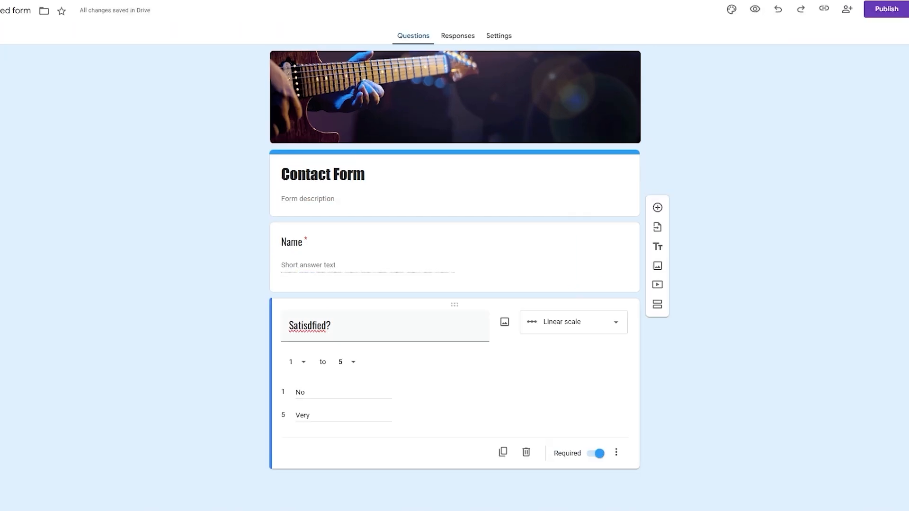
Link the form's responses to a new spreadsheet named "Untitled form (Responses)" and return to the form.
click(451, 37)
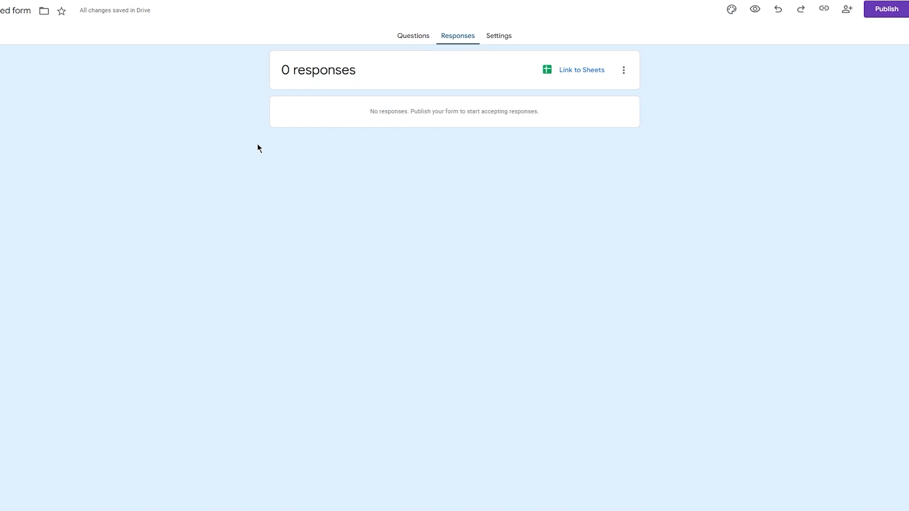
click(593, 76)
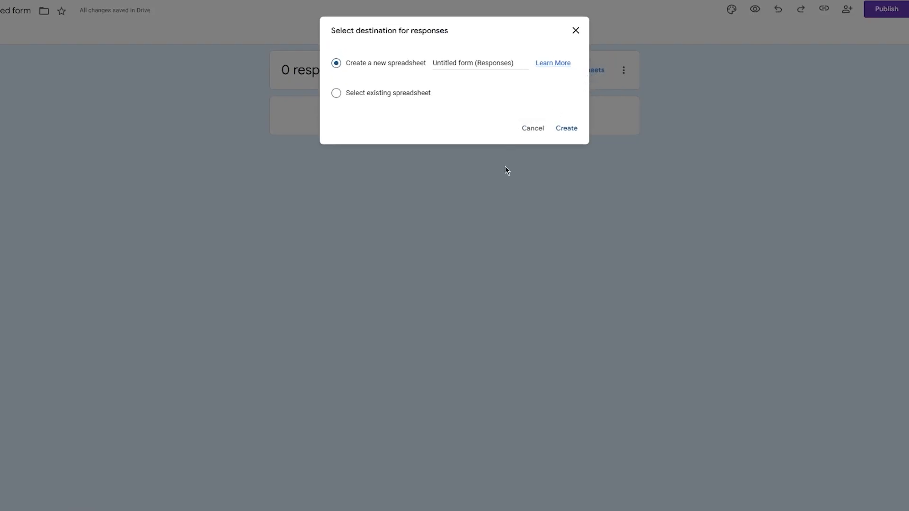
click(563, 132)
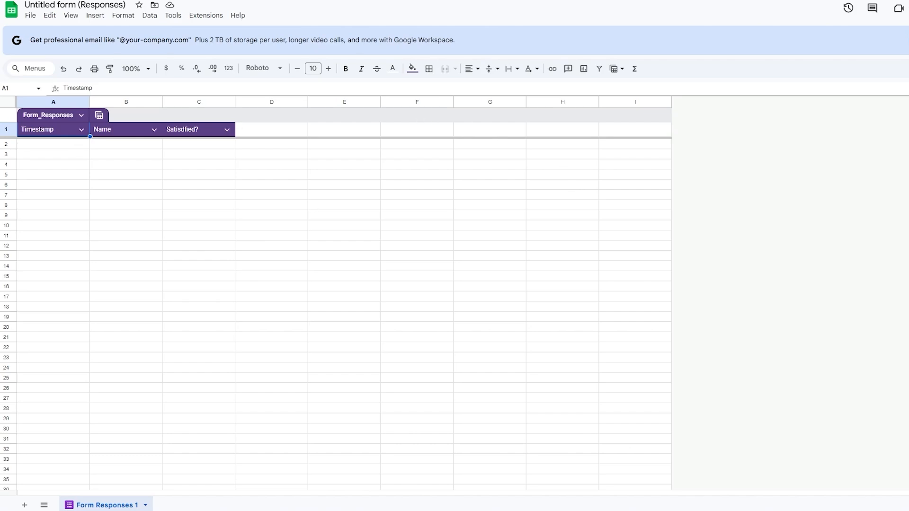
click(253, 1)
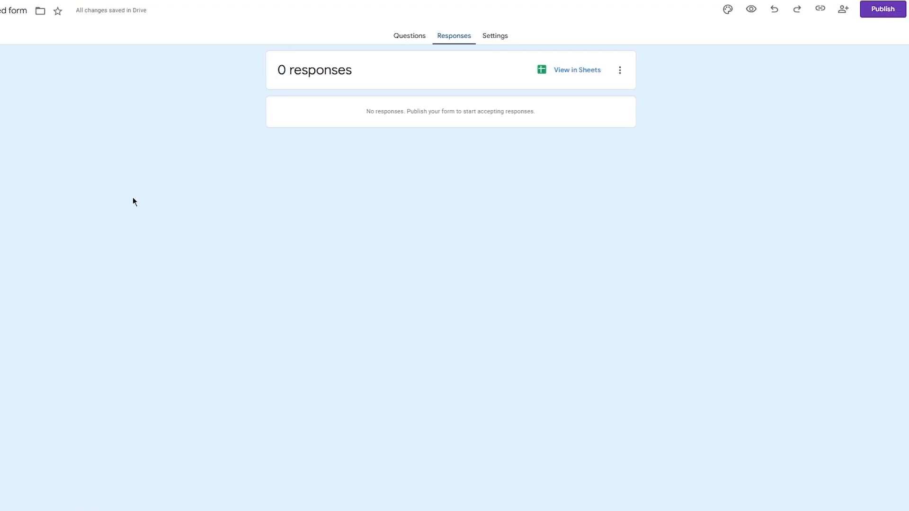
Make the form a quiz and set the default question point value to 1.
click(487, 38)
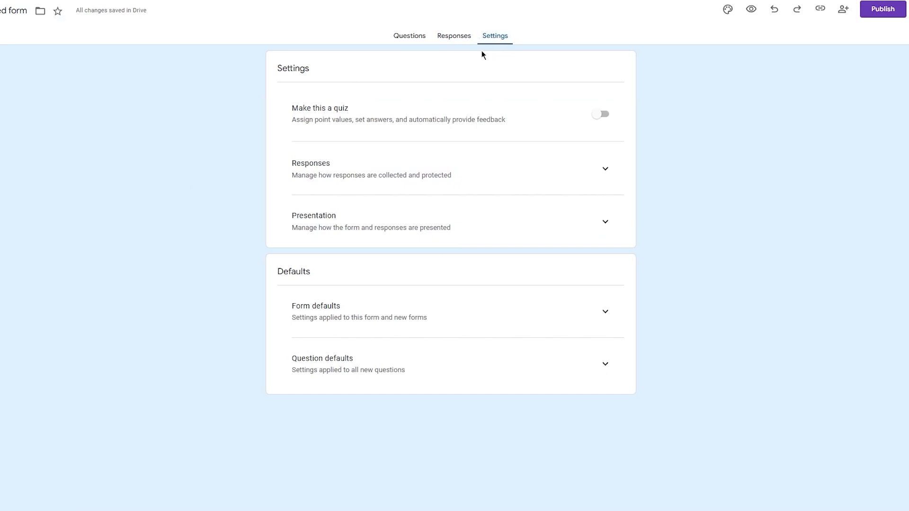
click(605, 114)
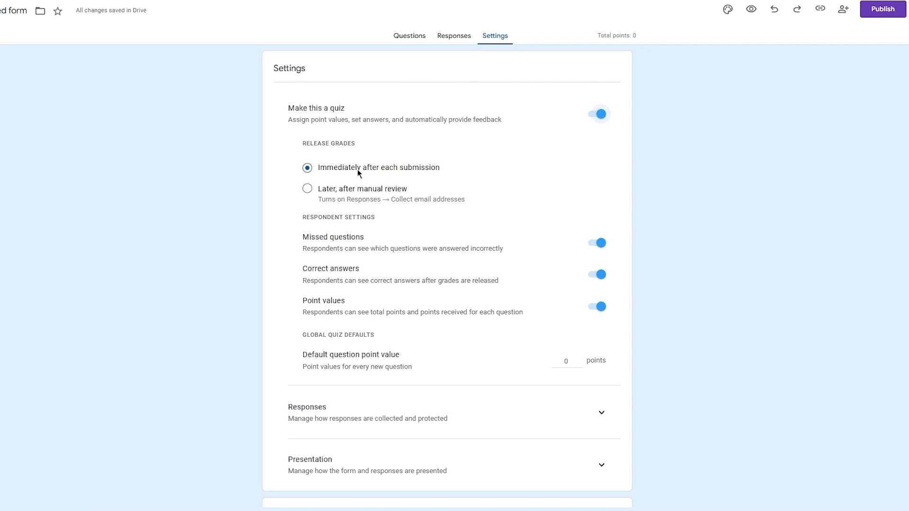
scroll(285, 172, down, 2)
scroll(285, 172, down, 1)
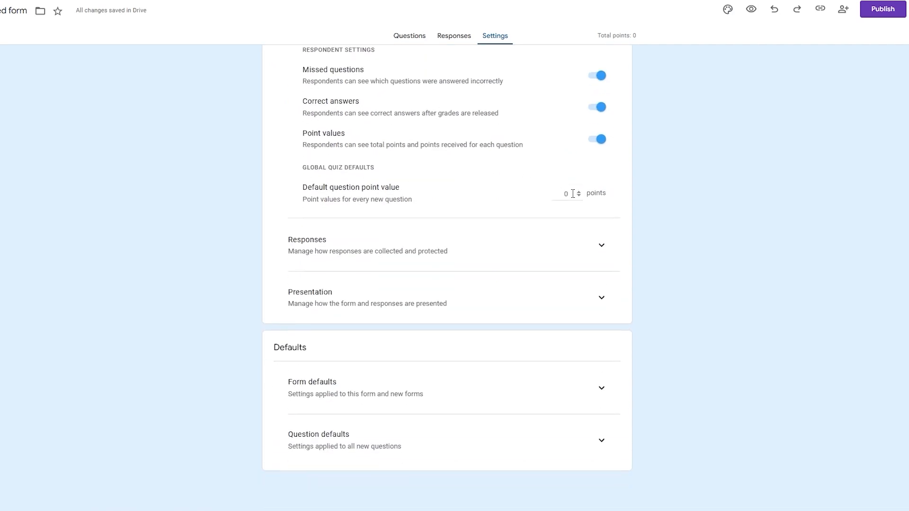
double_click(566, 194)
text(1)
click(728, 241)
Set the form's response settings to collect verified email addresses.
click(602, 247)
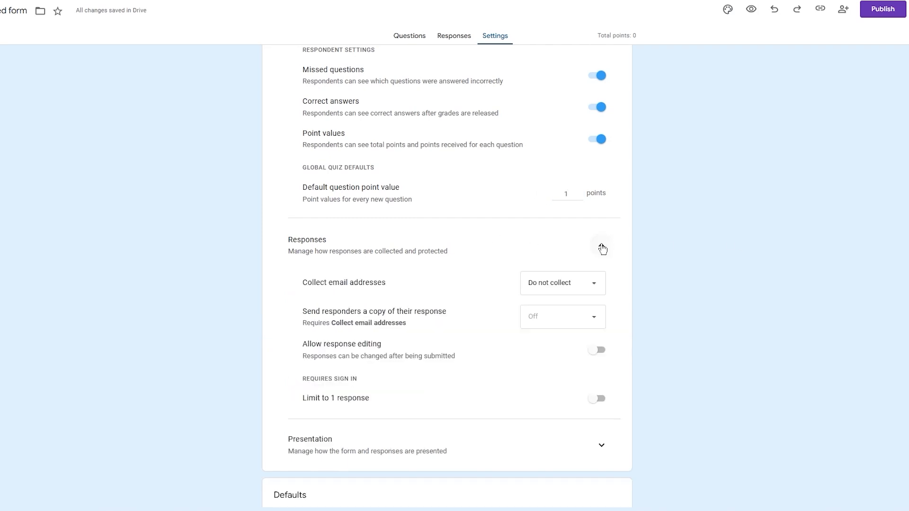
scroll(616, 248, down, 3)
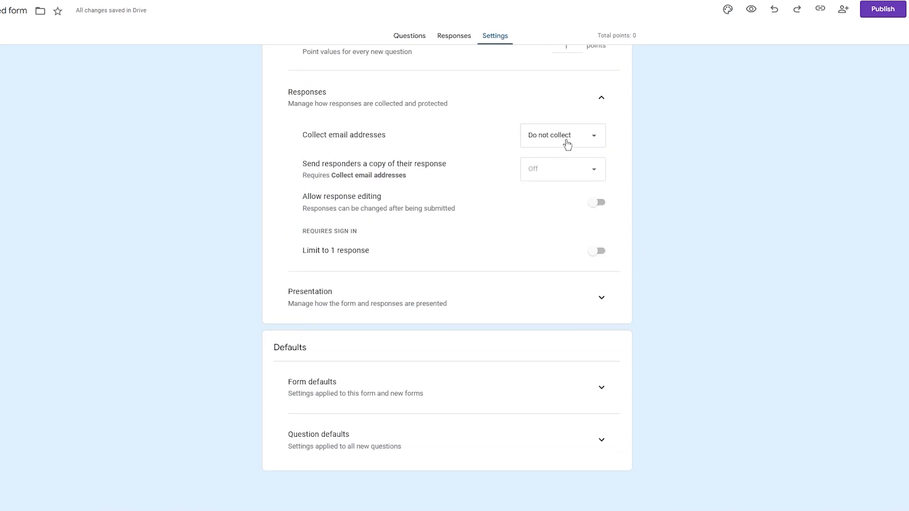
click(567, 144)
click(564, 156)
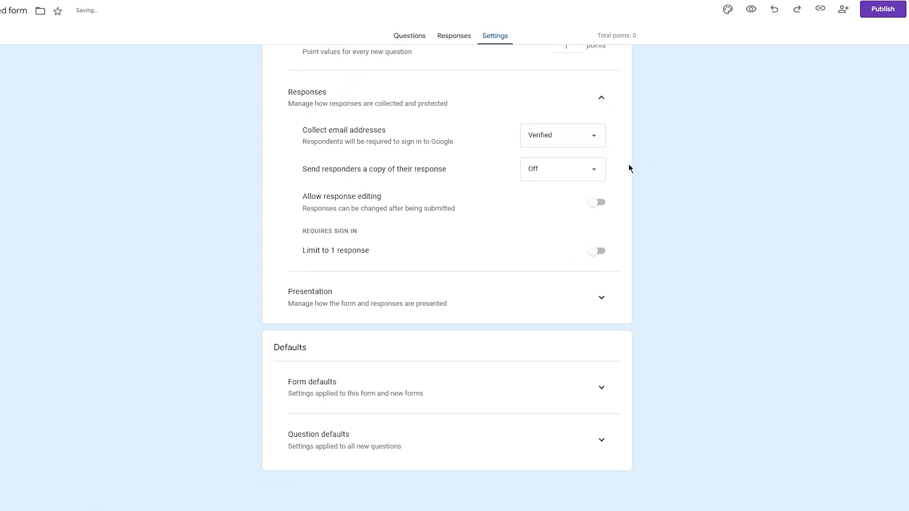
Review the form's presentation settings and return to its questions.
click(602, 298)
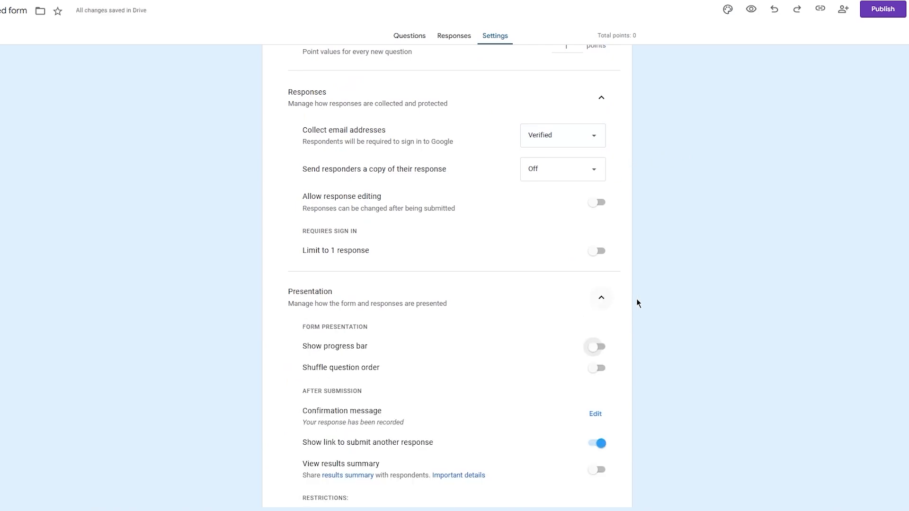
scroll(568, 300, down, 4)
scroll(633, 249, up, 10)
click(423, 32)
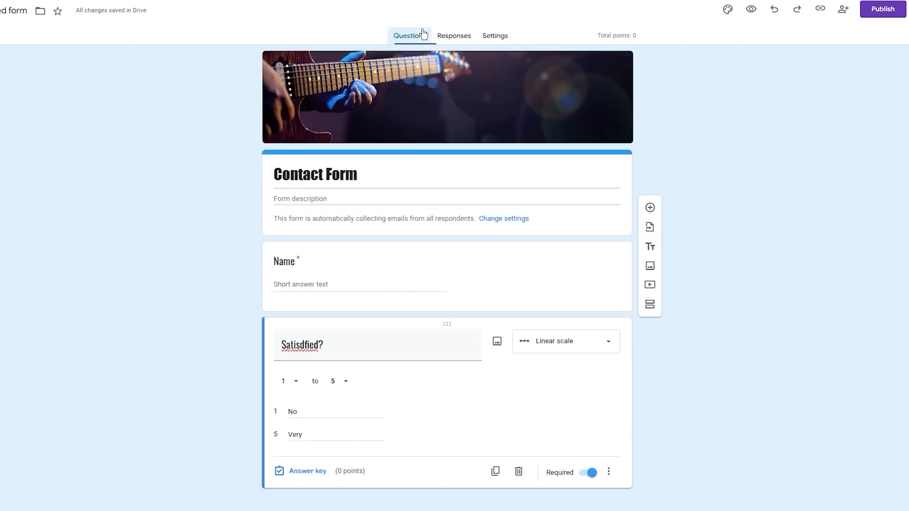
scroll(211, 235, down, 2)
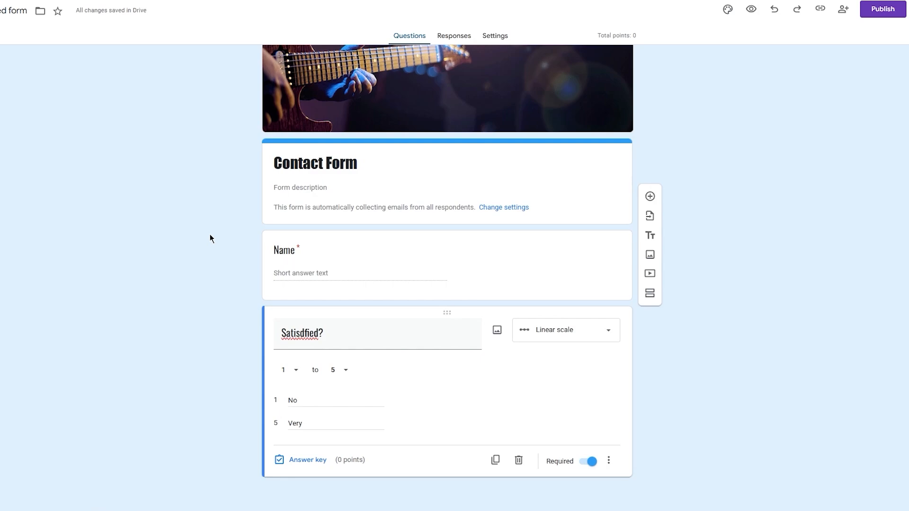
Examine the form's sharing options for adding people and for editor and responder access, keeping the access levels as they are.
click(844, 10)
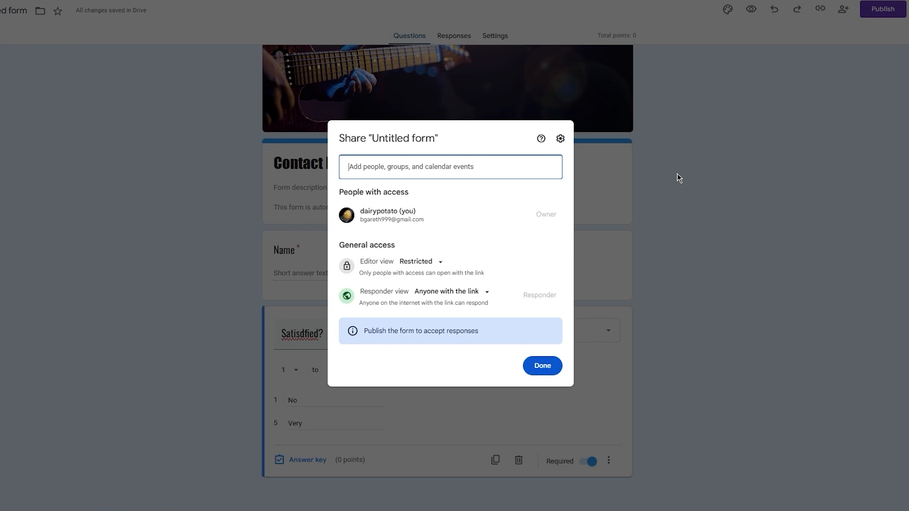
click(430, 171)
click(403, 163)
click(439, 261)
click(451, 283)
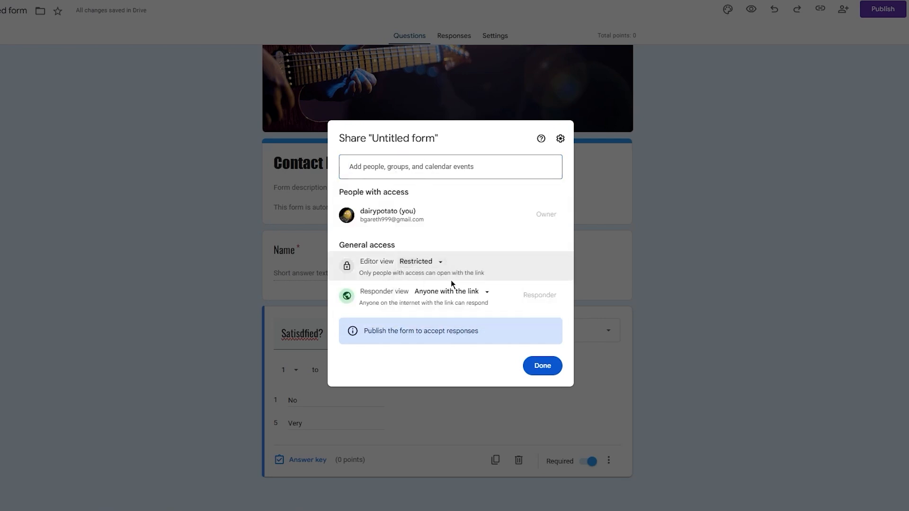
click(450, 289)
click(484, 243)
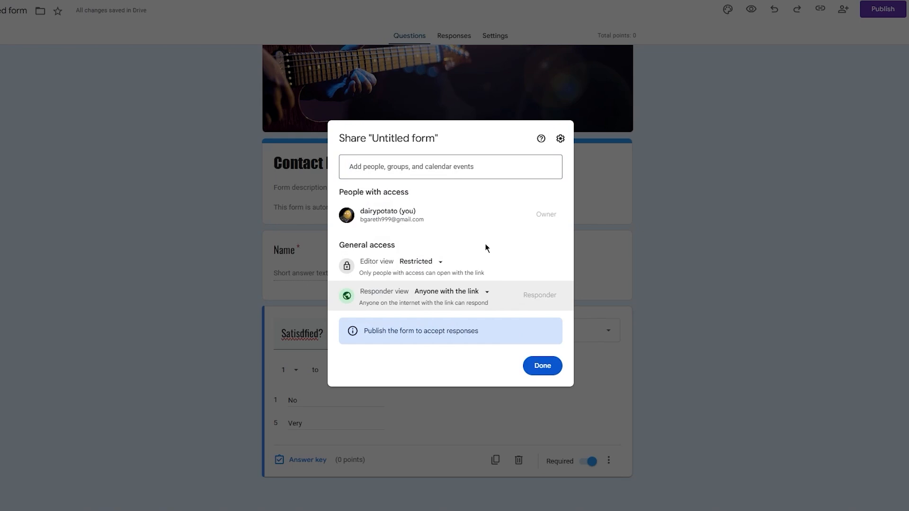
click(539, 368)
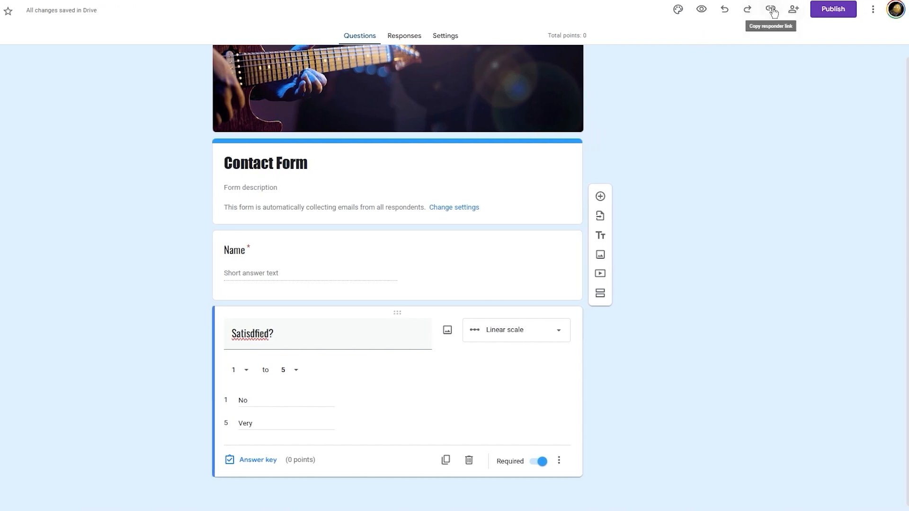
Browse the form add-ons in the Google Workspace Marketplace and return to the form.
click(874, 9)
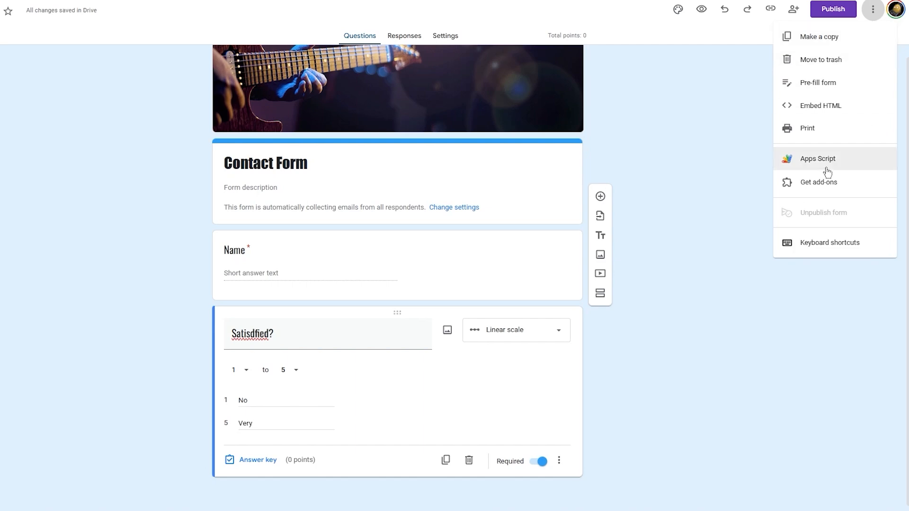
click(805, 183)
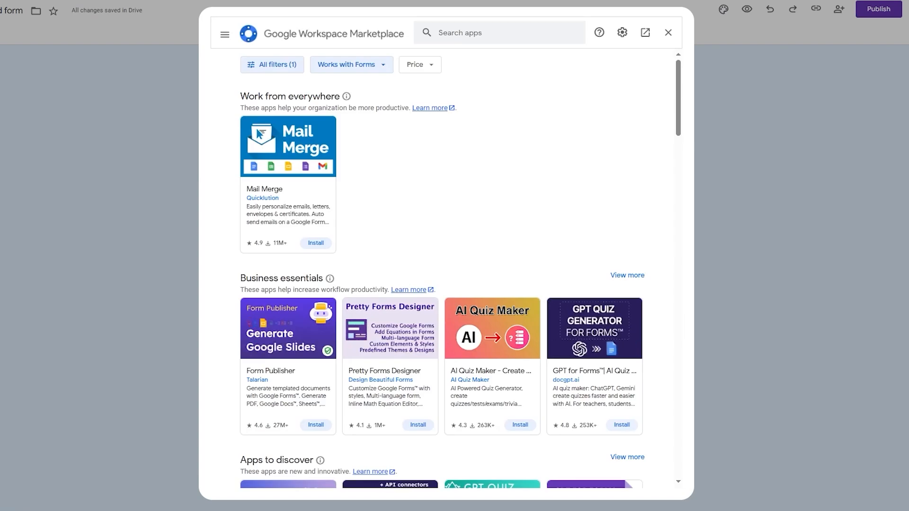
scroll(330, 326, down, 3)
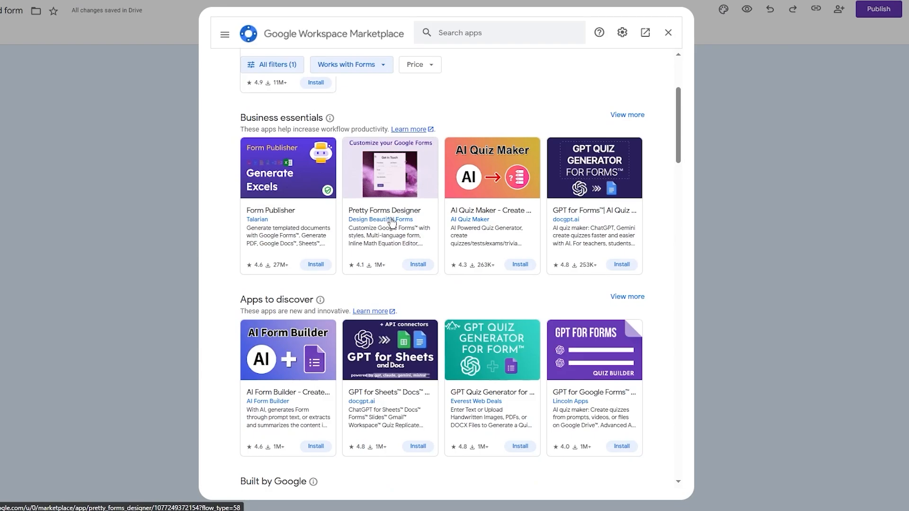
scroll(386, 236, down, 10)
click(753, 187)
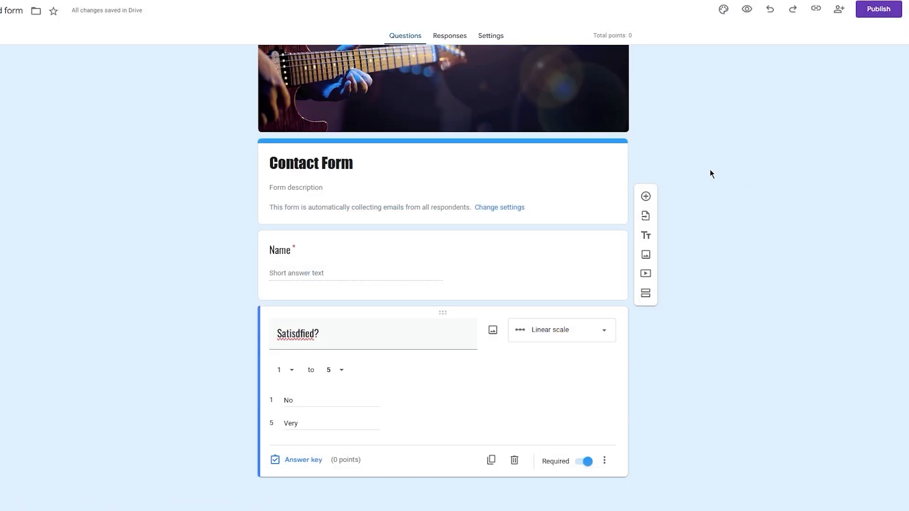